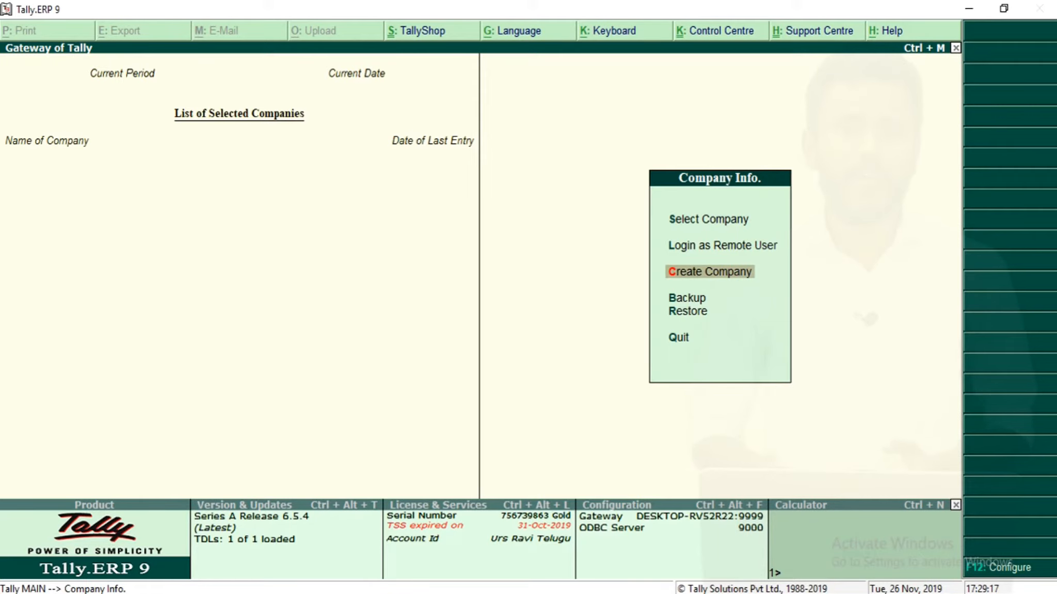
Create a new company named Sr Ent.
key(Return)
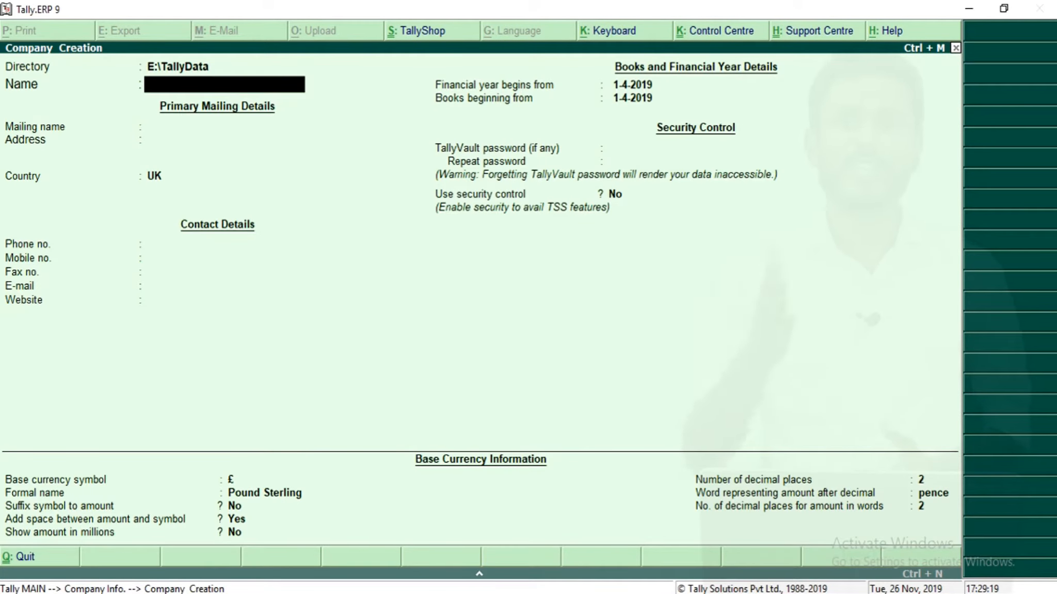
text(Sr Ent)
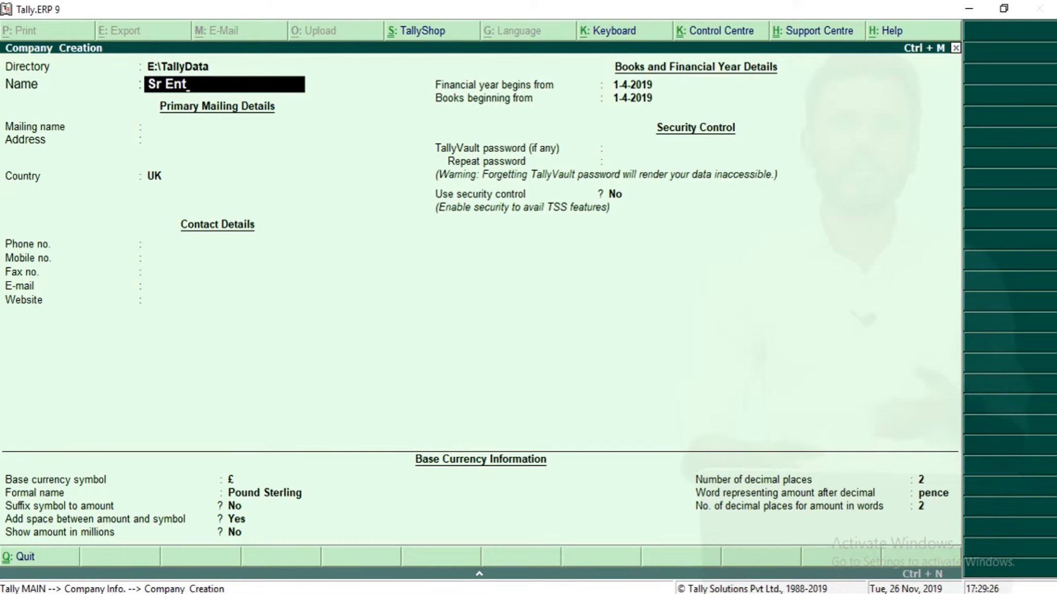
key(ctrl+a)
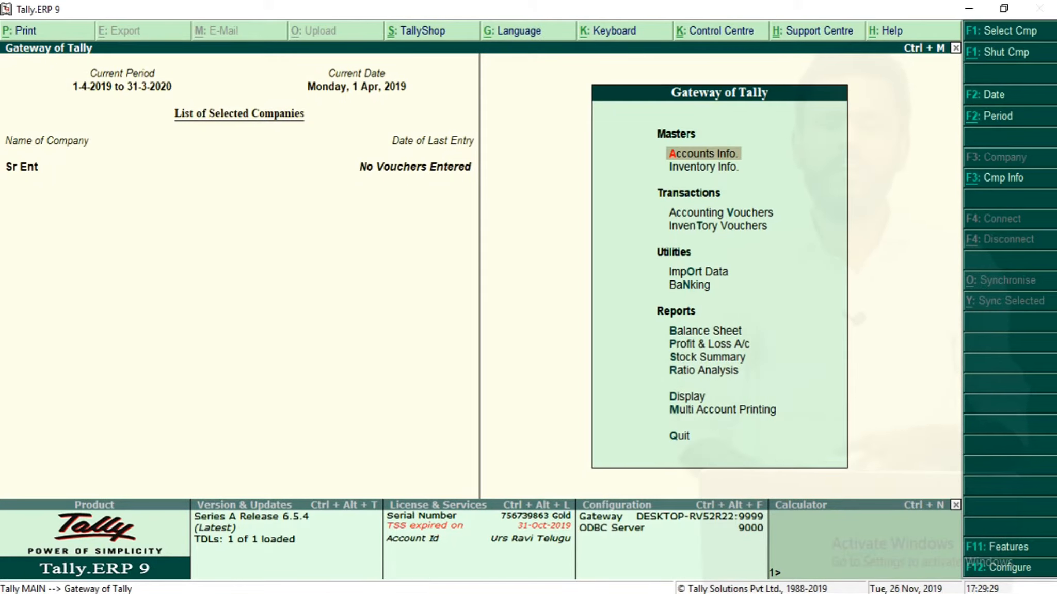
Enable Maintain cost centres in the company's accounting features and accept the change.
key(Return)
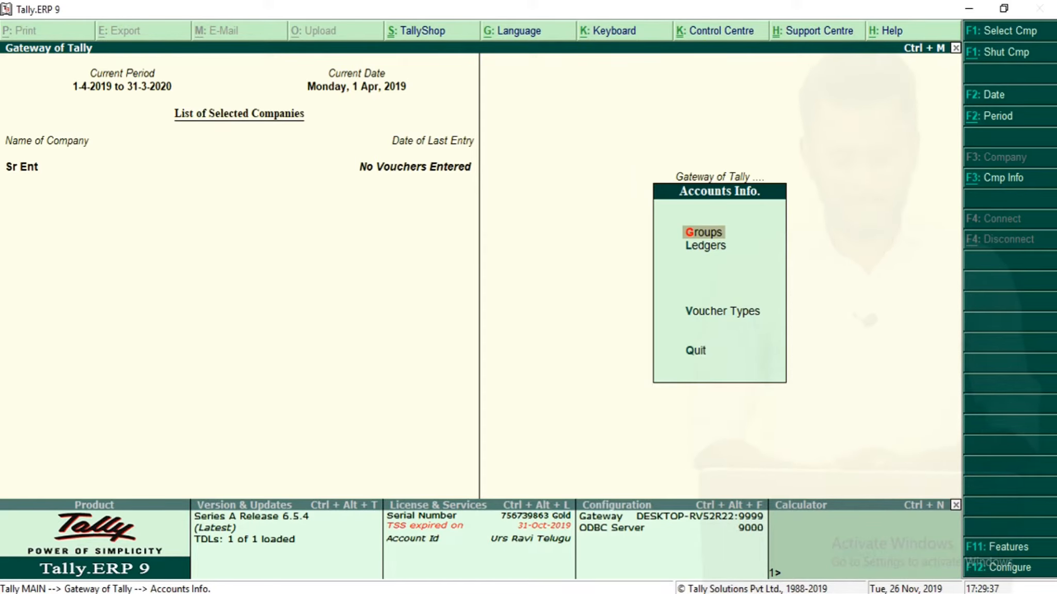
key(Escape)
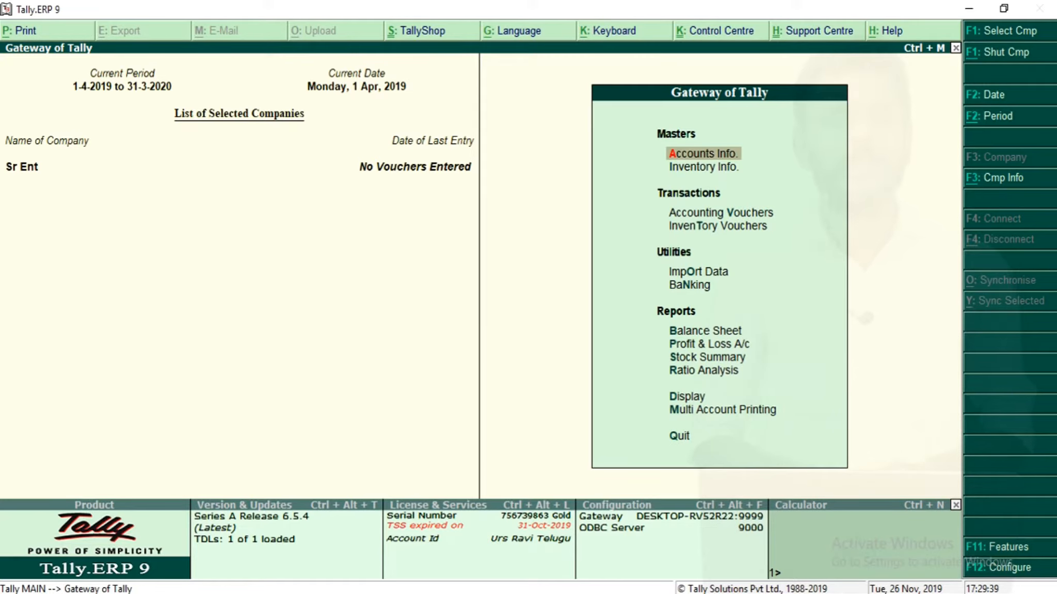
key(F11)
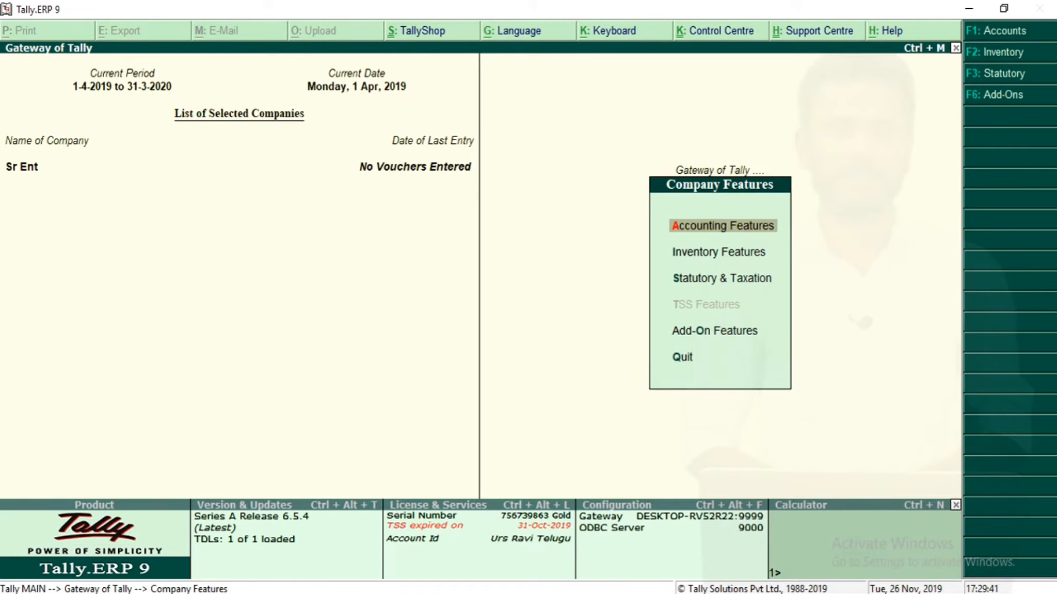
key(Return)
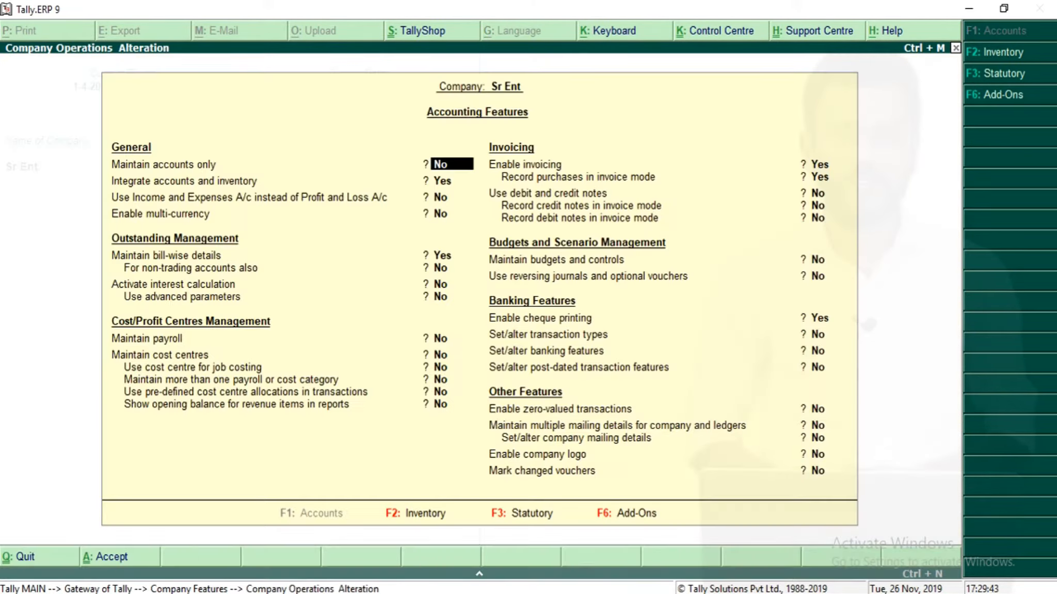
key(Return)
key(Return)
key(Return)
key(Return)
key(Return)
key(Return)
key(Return)
key(Return)
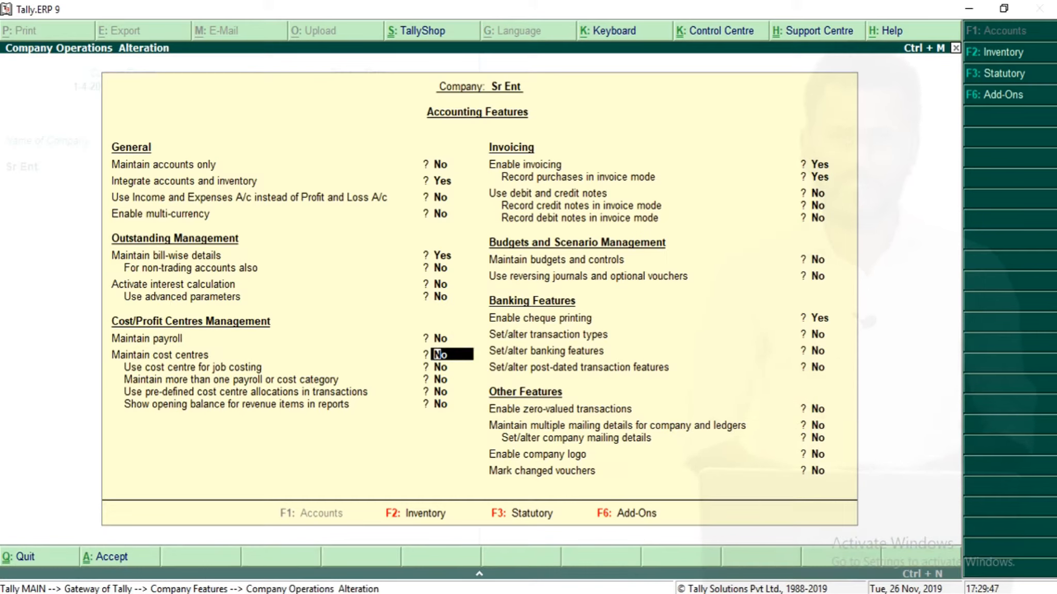
text(yes)
key(Return)
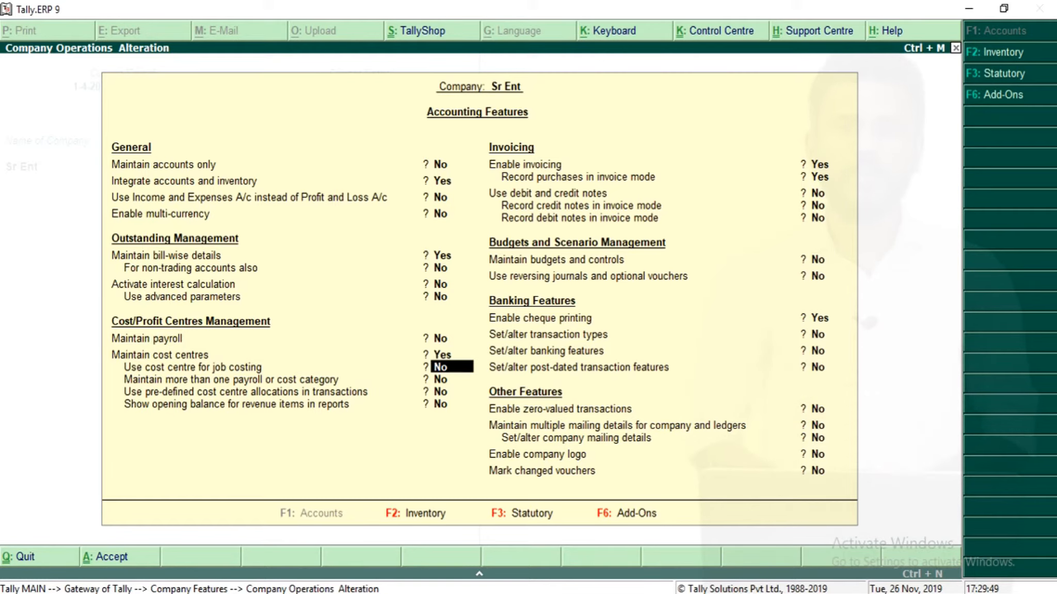
key(ctrl+a)
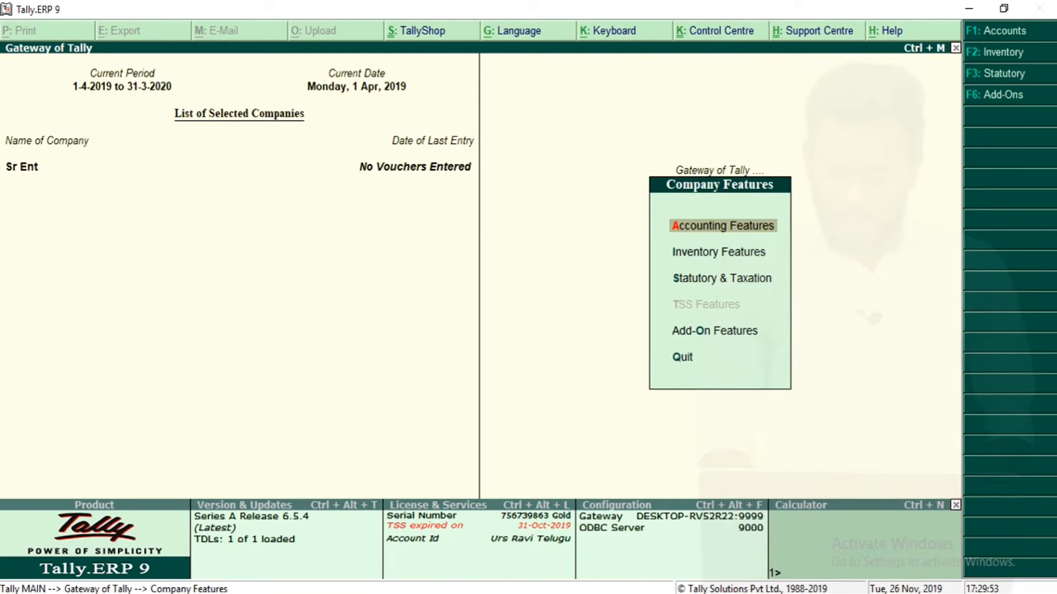
Create a cost centre named Fianance Dept under Primary.
key(Escape)
key(Return)
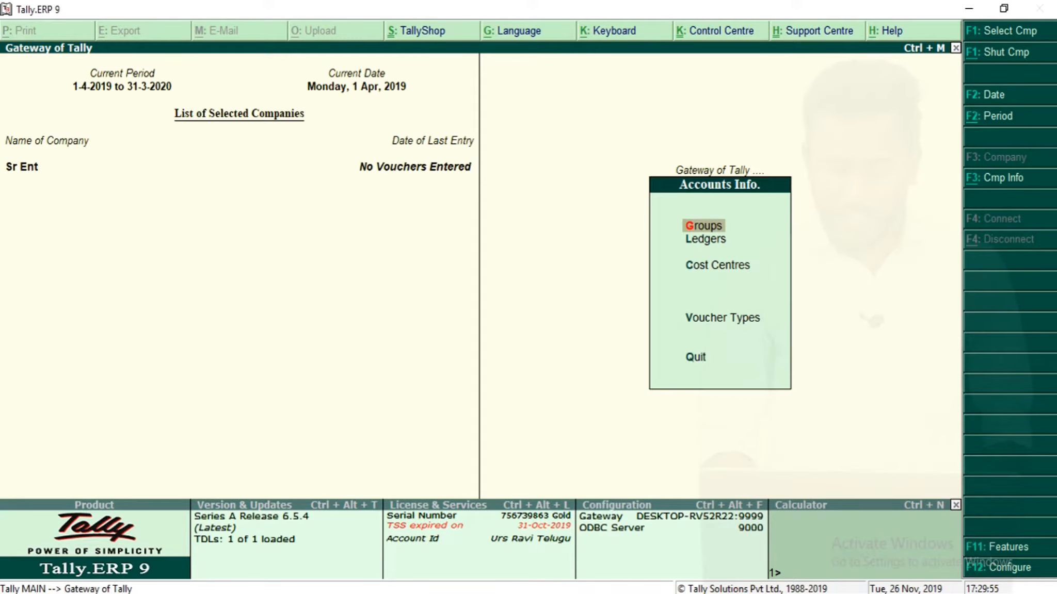
key(Down)
key(Down)
key(Return)
key(Return)
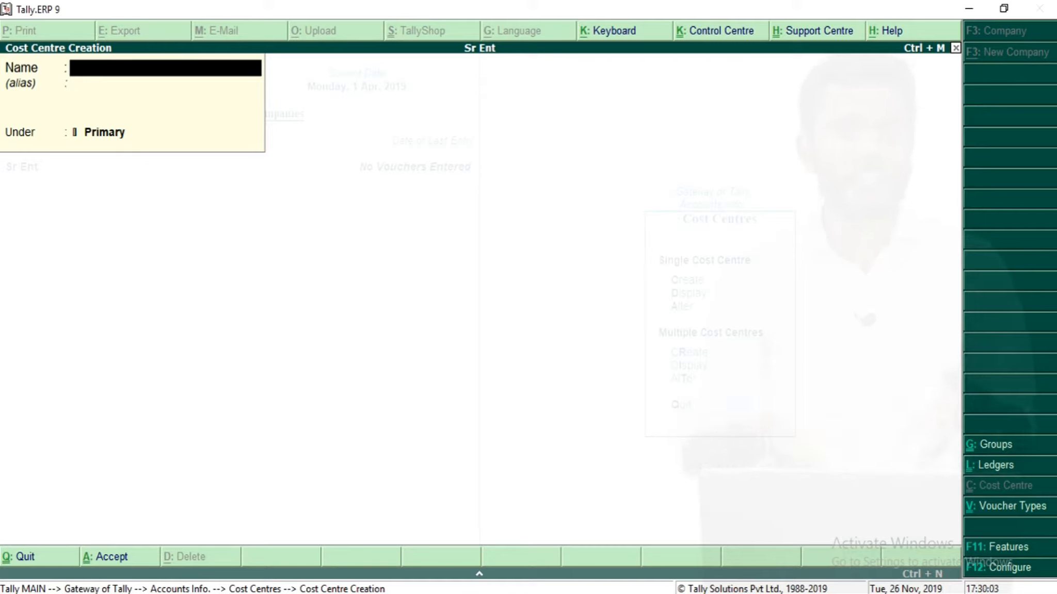
text(Fiancne de)
key(BackSpace)
key(BackSpace)
key(BackSpace)
key(BackSpace)
key(BackSpace)
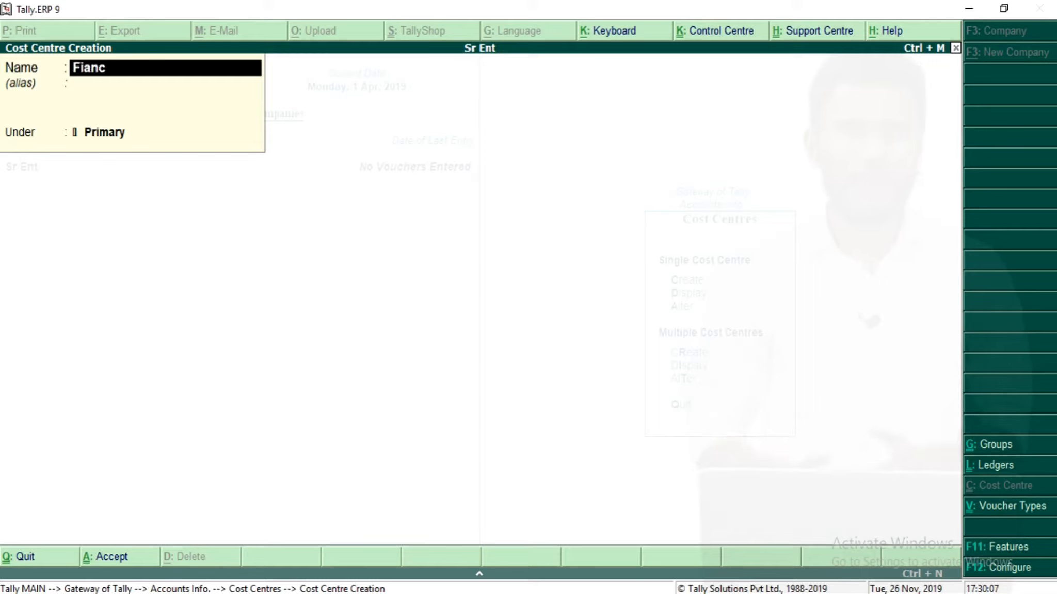
text(ance De)
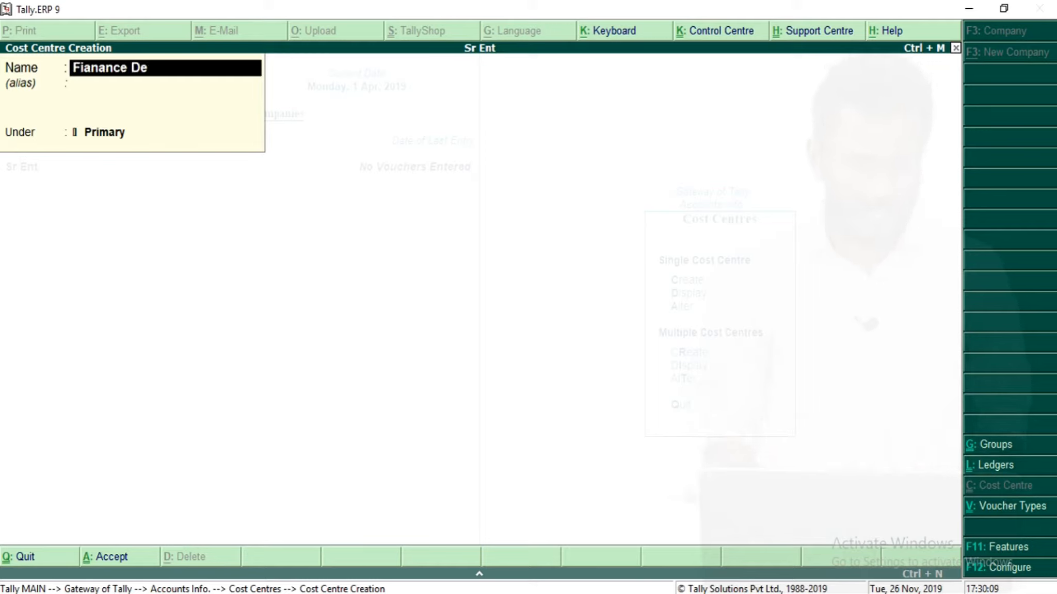
text(pt)
key(Return)
key(ctrl+a)
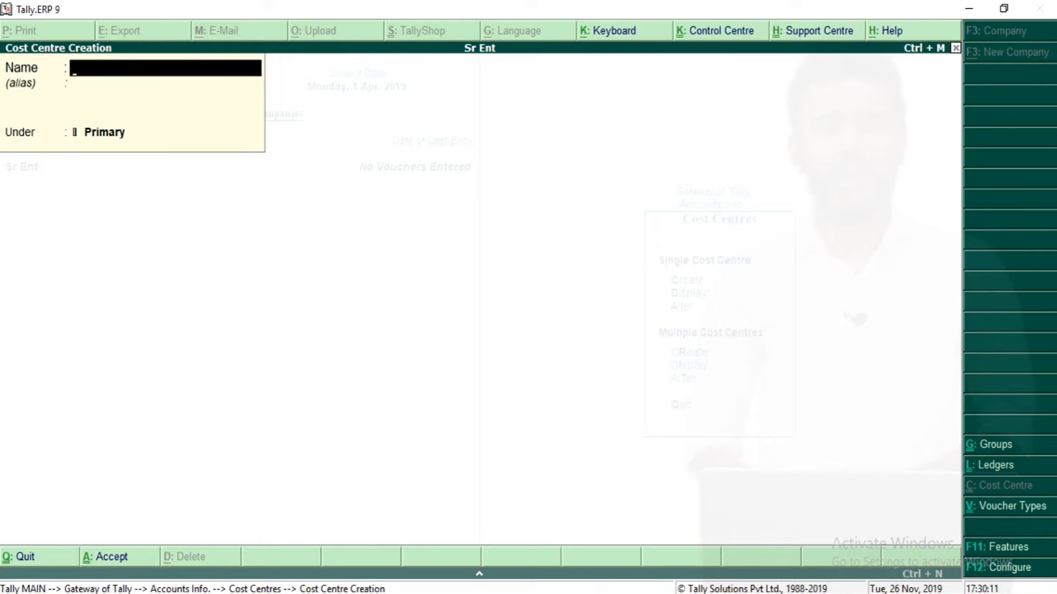
Rename the previous cost centre to Finance Dept.
key(Page_Up)
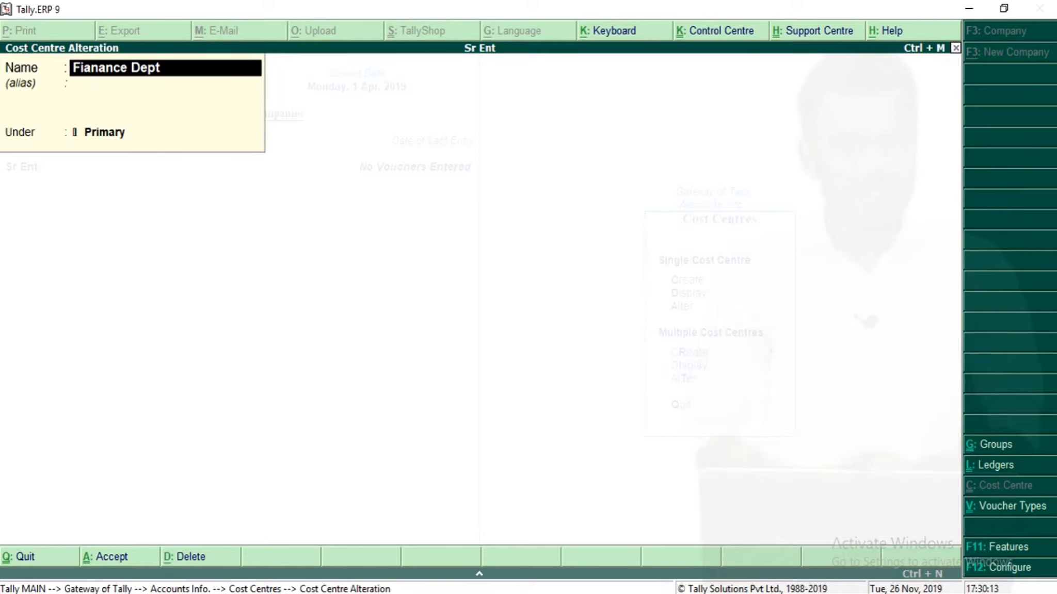
text(Finance Dept)
key(Return)
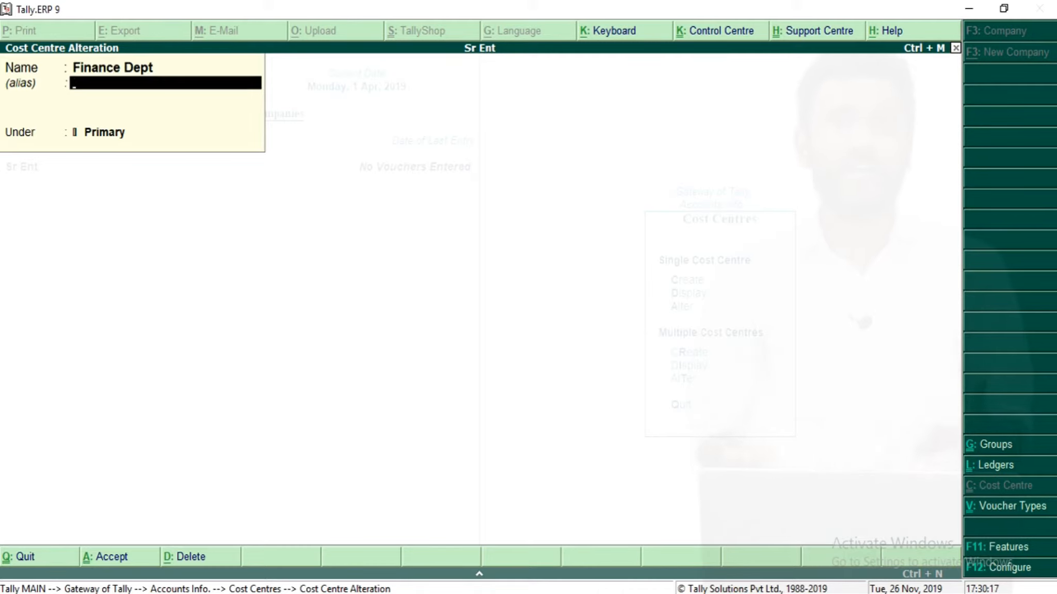
key(ctrl+a)
Create a cost centre named Admin Dept under Primary.
text(Admi)
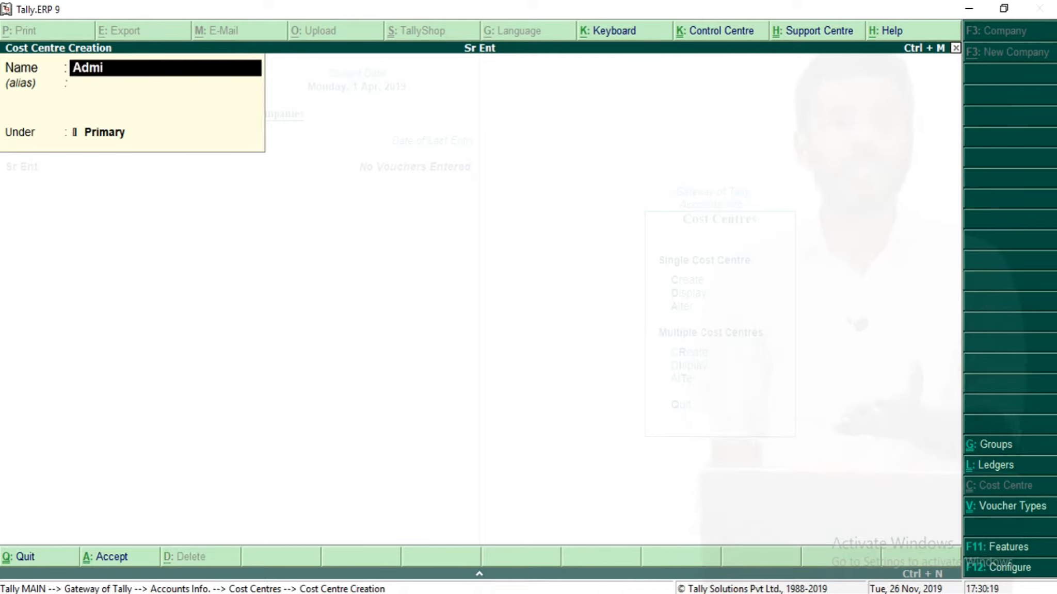
text(n dept)
key(Return)
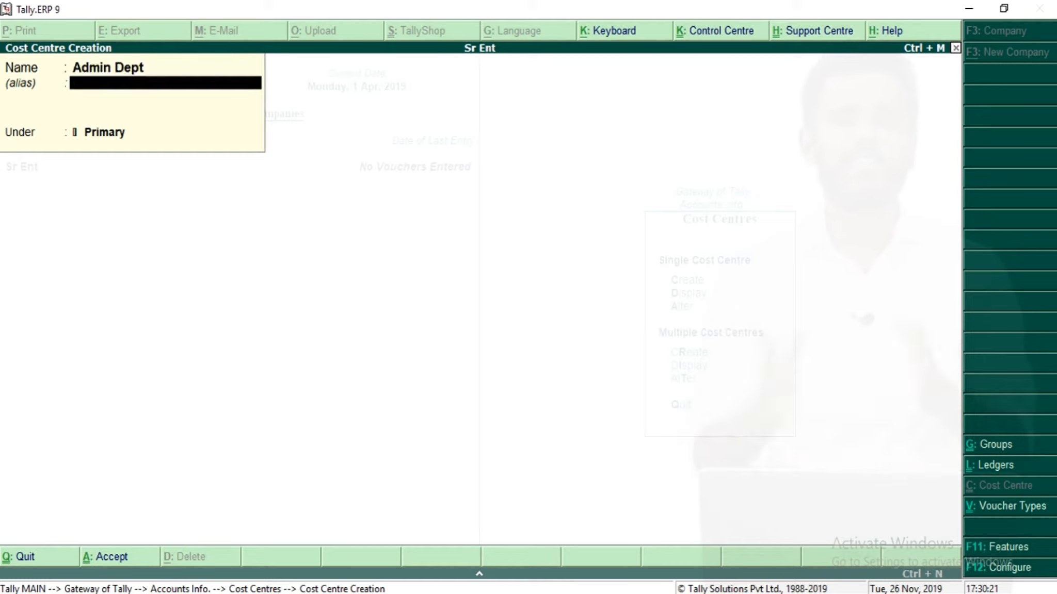
key(ctrl+a)
Create a cost centre named H R Dept under Primary.
text(H R Dept)
key(Return)
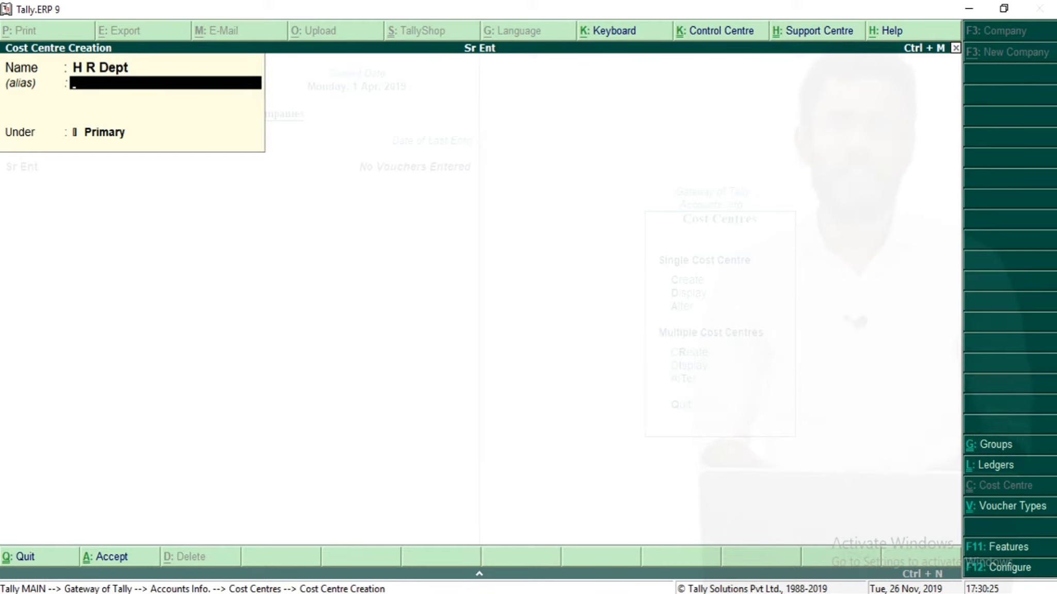
key(ctrl+a)
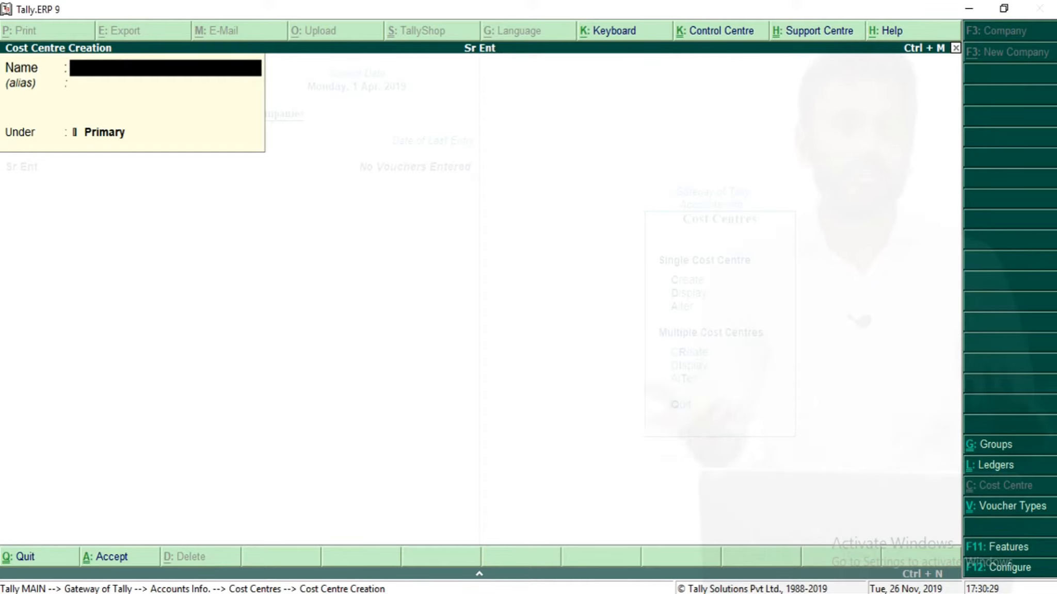
Create a cost centre named Misc Exp under Primary.
text(Misc Exp)
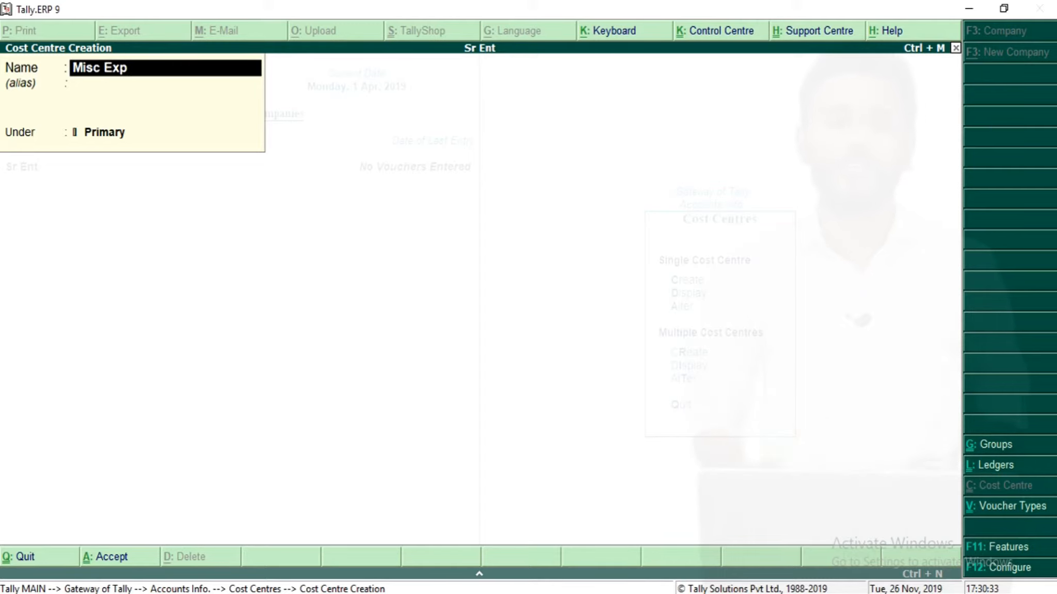
key(BackSpace)
key(BackSpace)
key(BackSpace)
key(BackSpace)
key(BackSpace)
key(BackSpace)
key(BackSpace)
key(BackSpace)
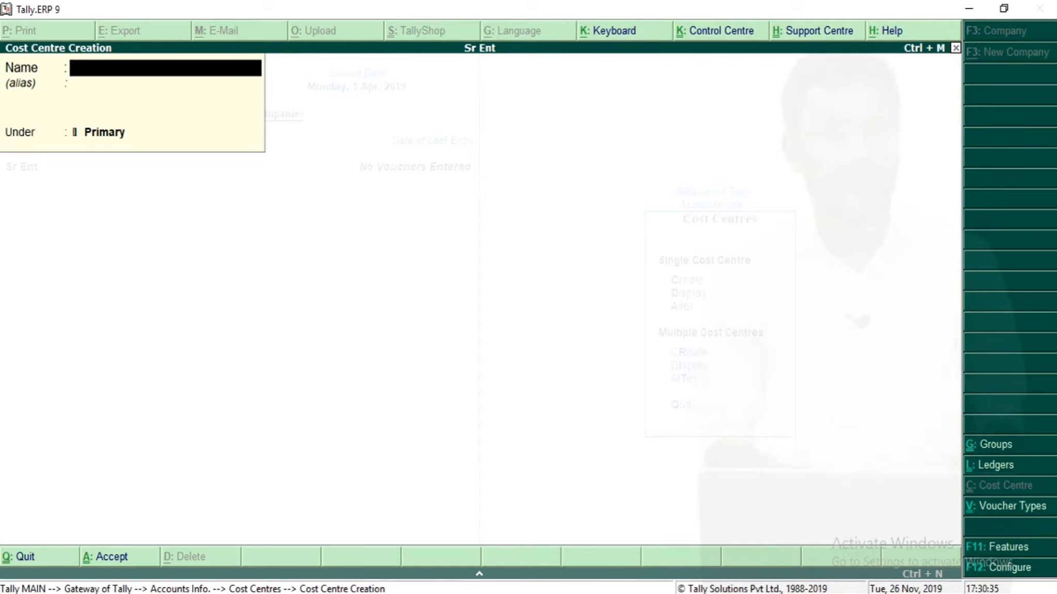
Open a new Payment voucher and select Cash as the account.
key(Escape)
key(Escape)
key(Down)
key(Down)
key(Return)
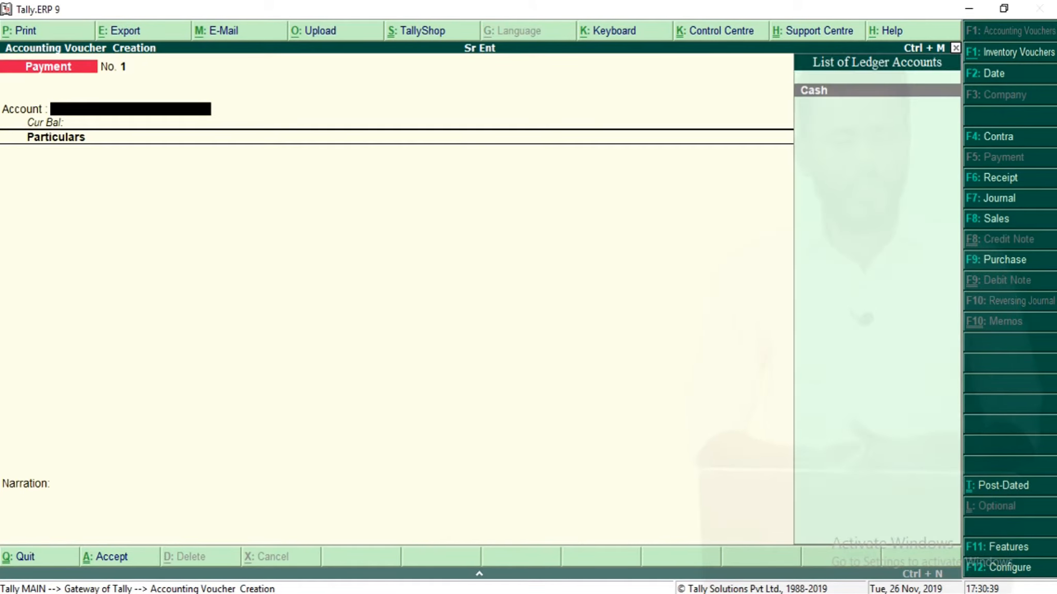
key(Return)
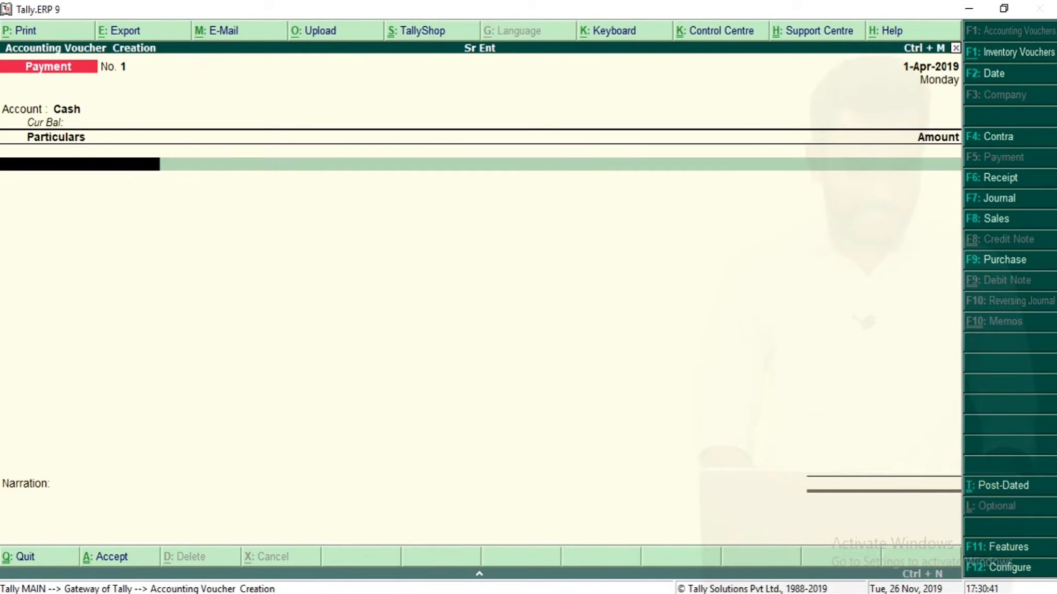
Create a Salaries ledger under Indirect Expenses from within the voucher.
key(alt+c)
text(Salaris)
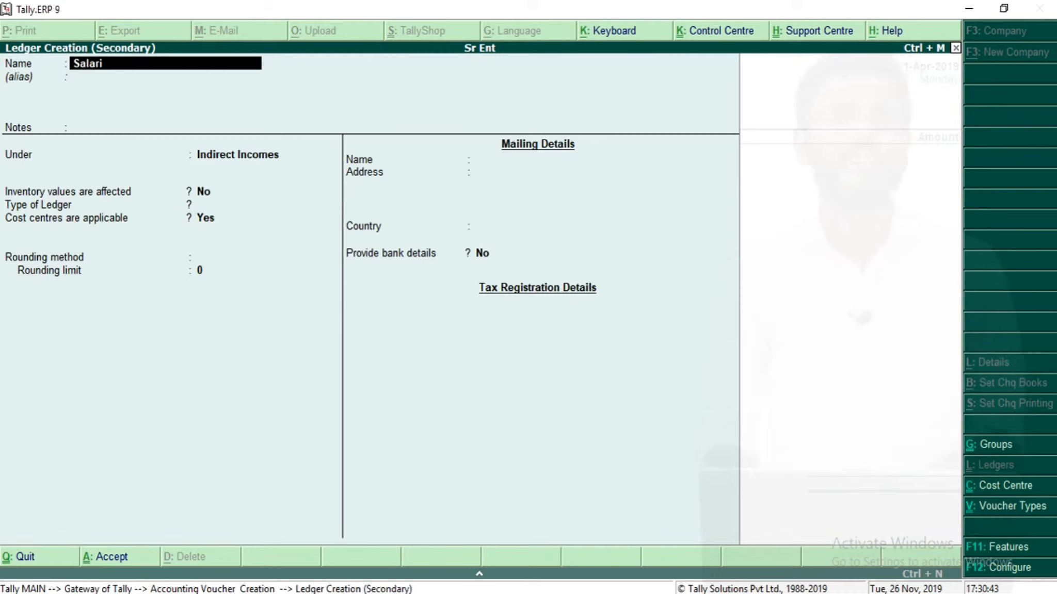
key(BackSpace)
key(BackSpace)
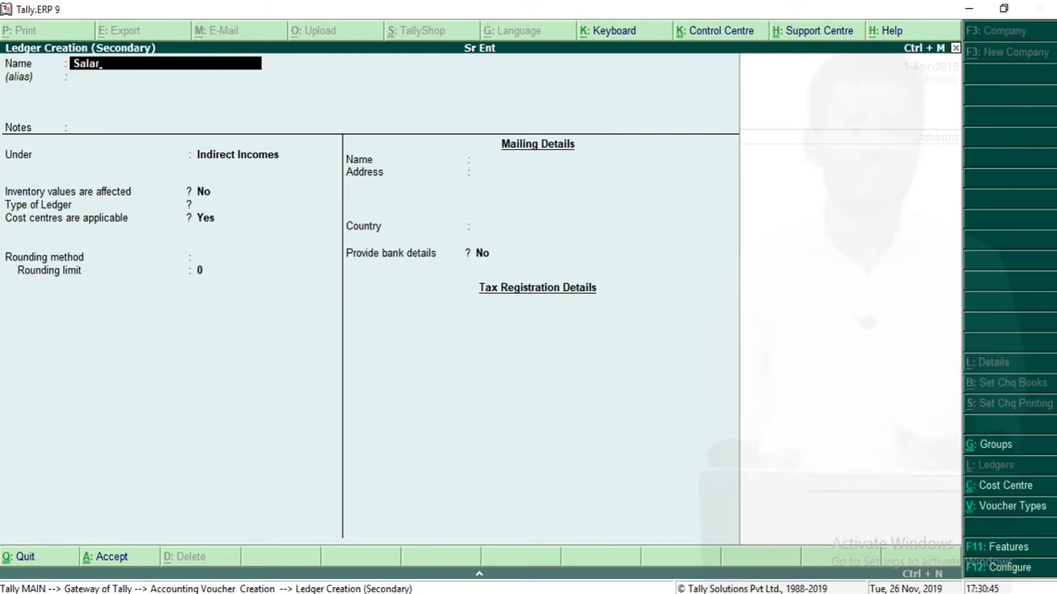
text(ies)
key(Return)
key(Return)
key(Return)
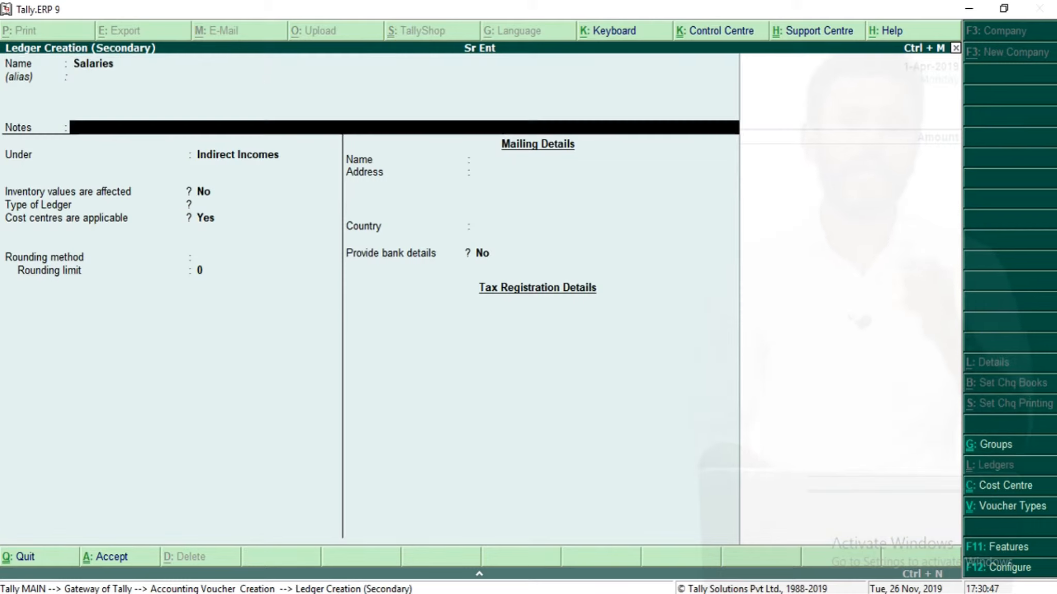
text(Ind)
key(Down)
key(Down)
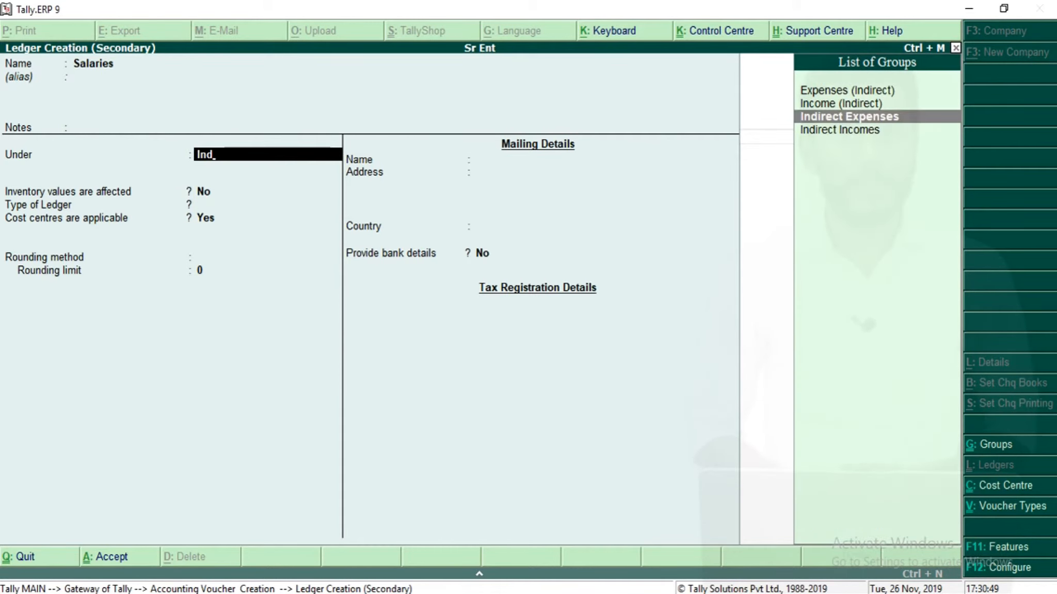
key(Return)
key(ctrl+a)
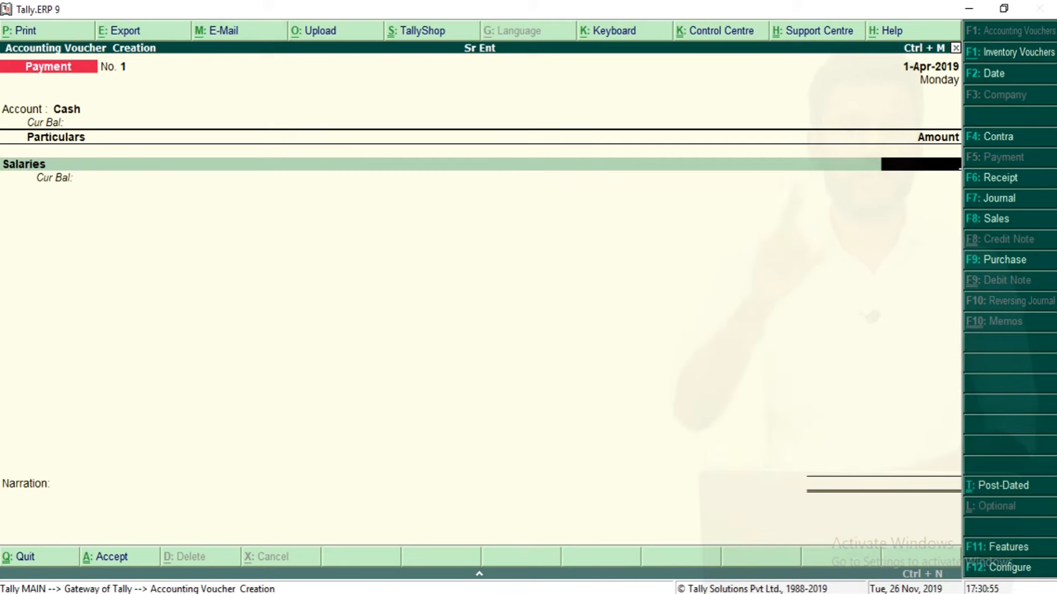
Enter 50000 as the Salaries amount to open its cost centre allocation.
text(50000)
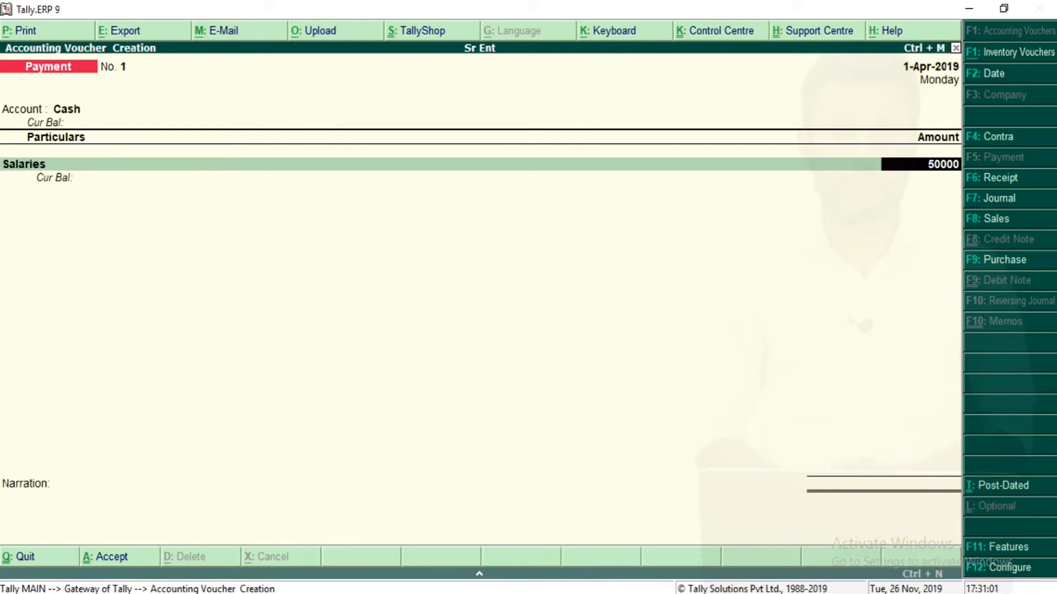
key(Return)
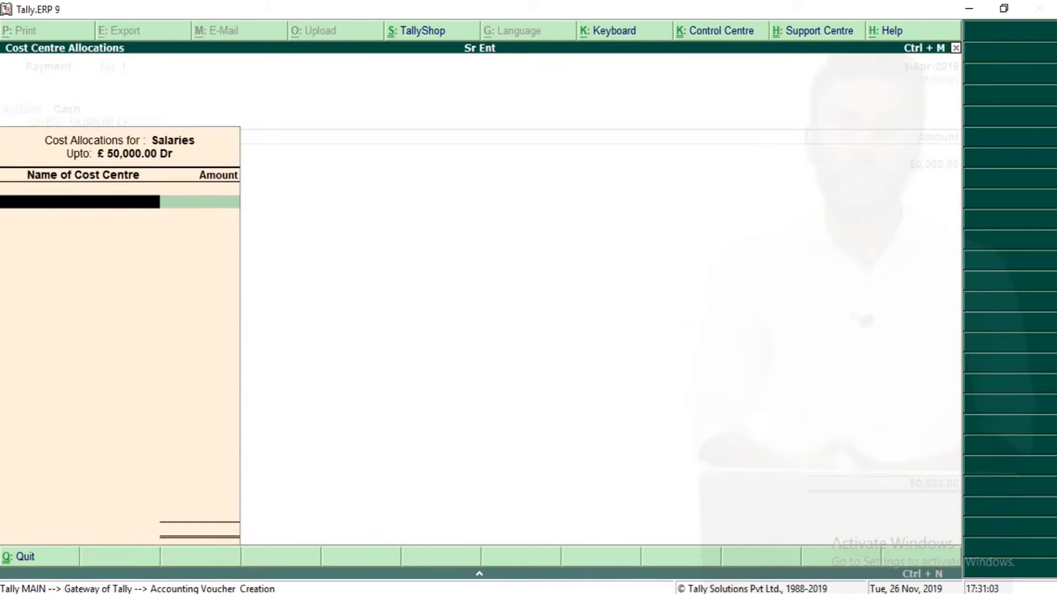
Allocate 40000 of the salaries to the Admin Dept cost centre.
key(Down)
key(Up)
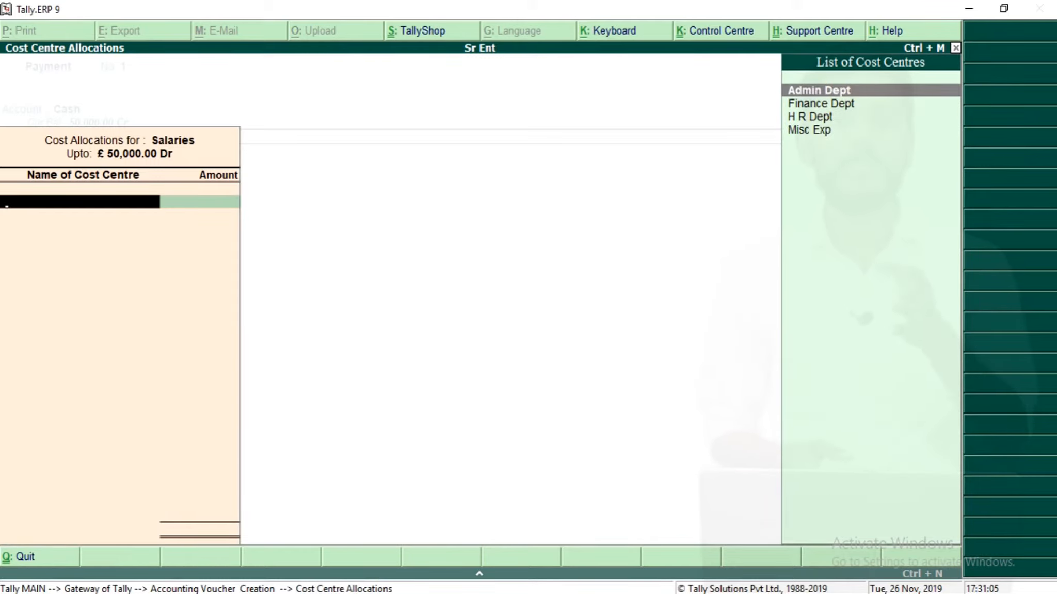
key(Return)
text(400000.00)
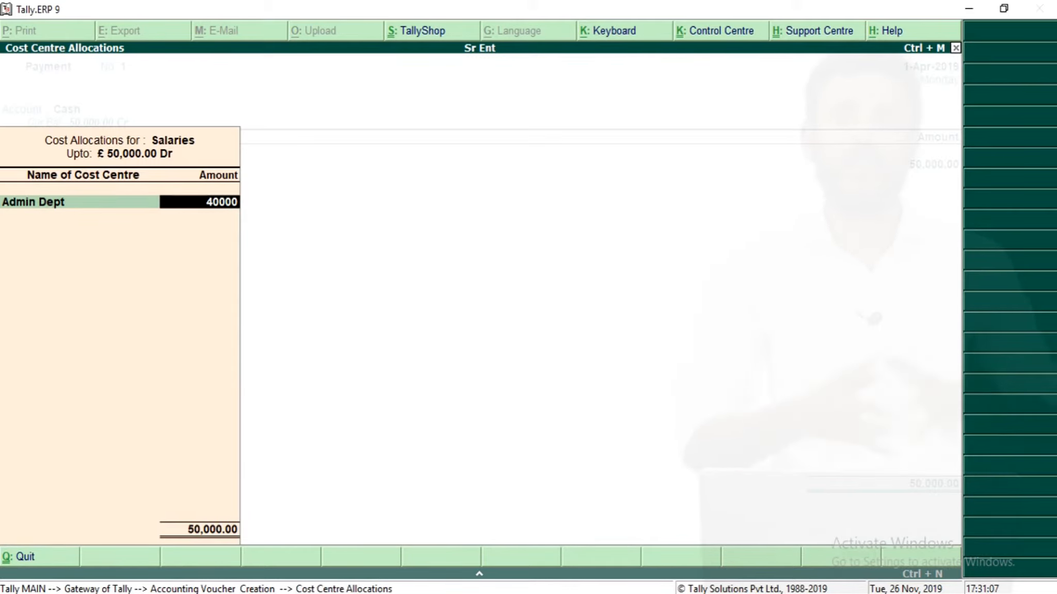
key(Return)
Allocate 5000 of the salaries to the Finance Dept cost centre.
key(Down)
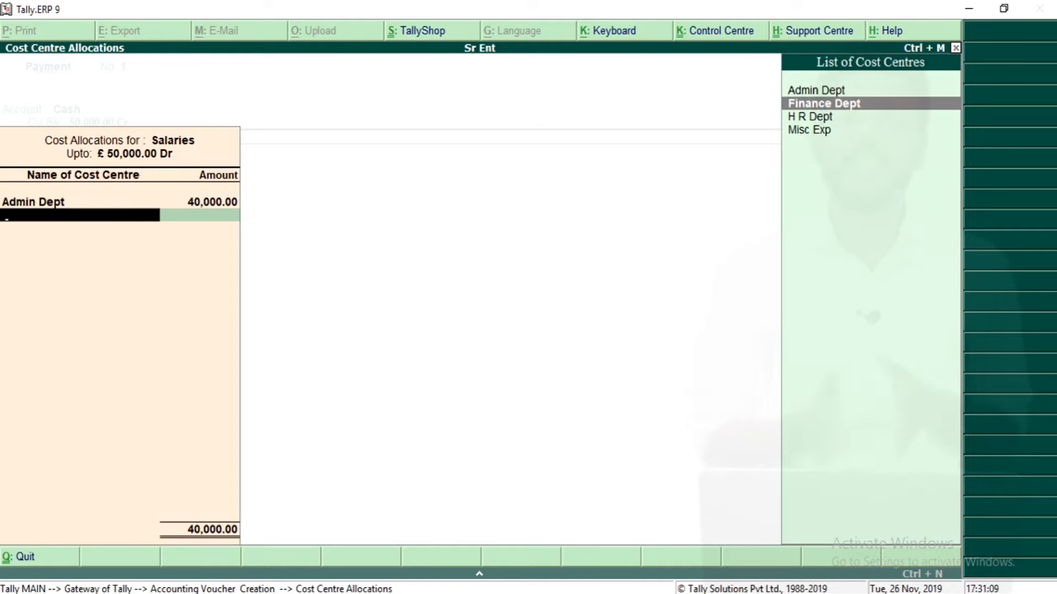
key(Return)
text(50000)
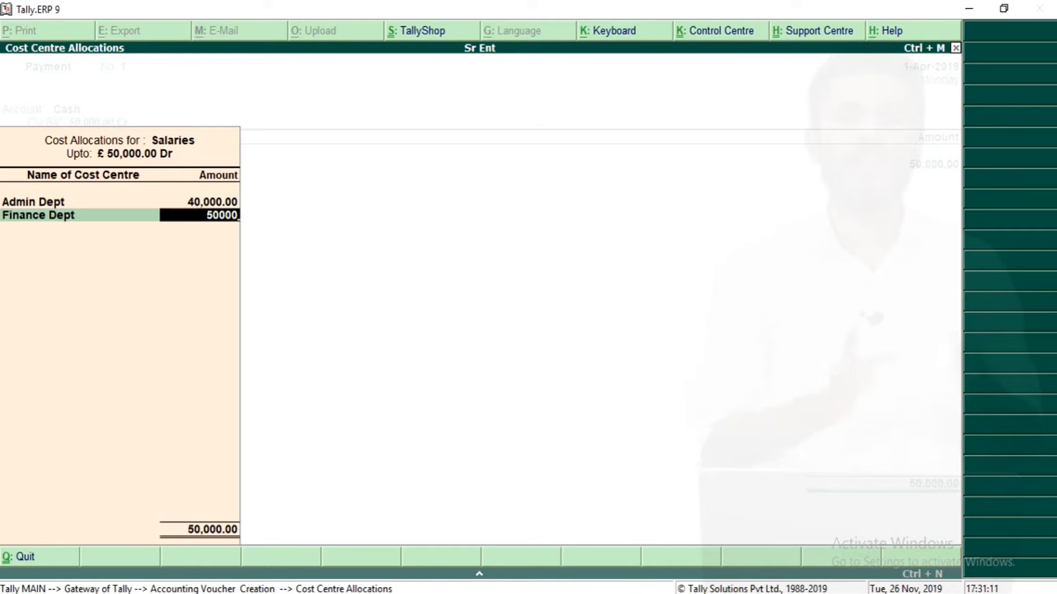
key(Return)
key(Return)
key(Return)
text(65500)
key(BackSpace)
key(BackSpace)
key(BackSpace)
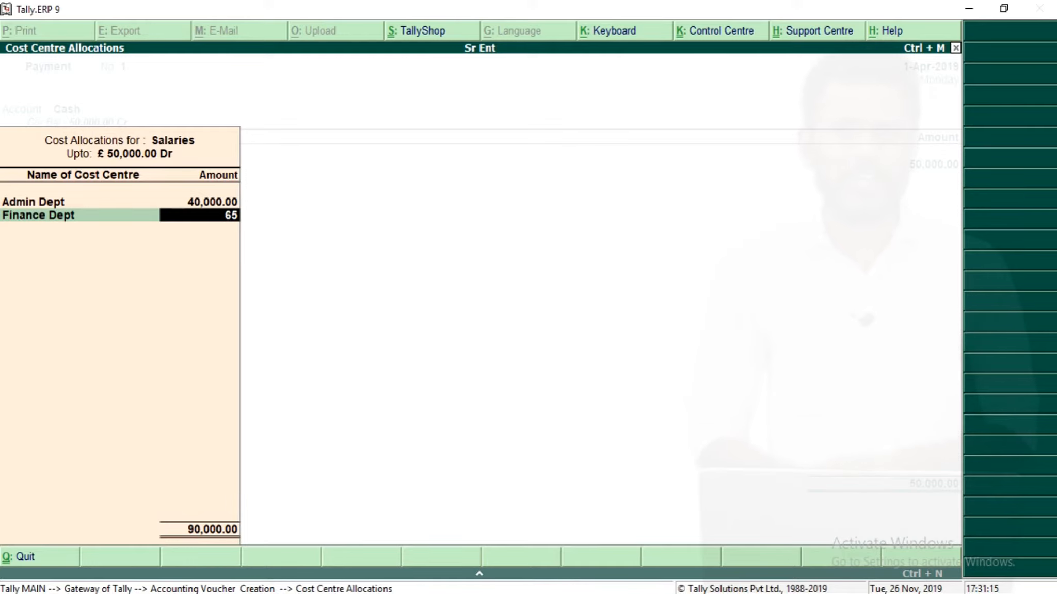
text(5000)
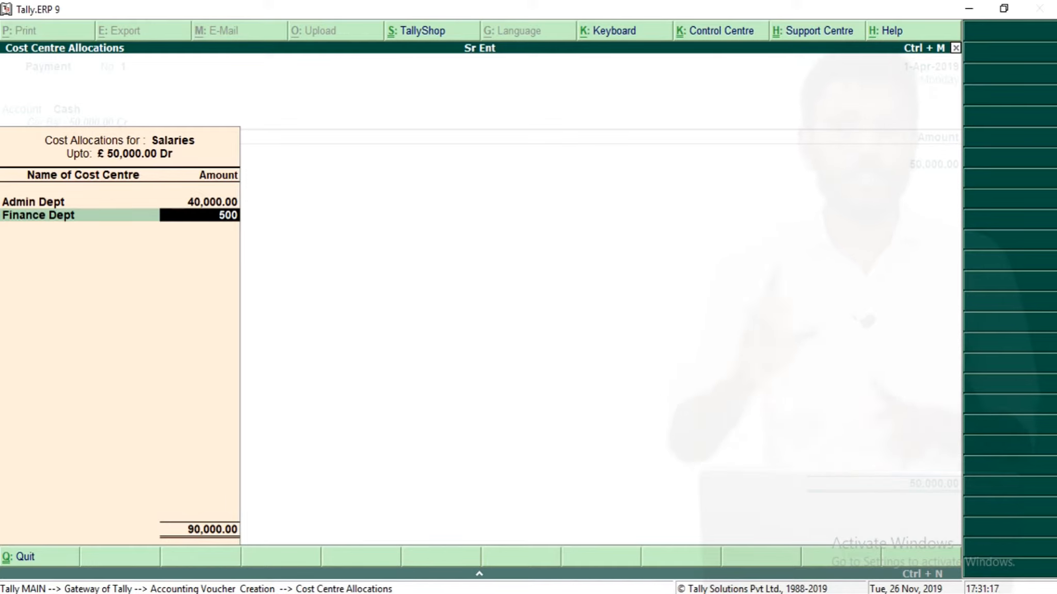
key(Return)
Allocate the remaining 5000 to the Misc Exp cost centre and save the payment voucher.
key(Down)
key(Down)
key(Down)
key(Down)
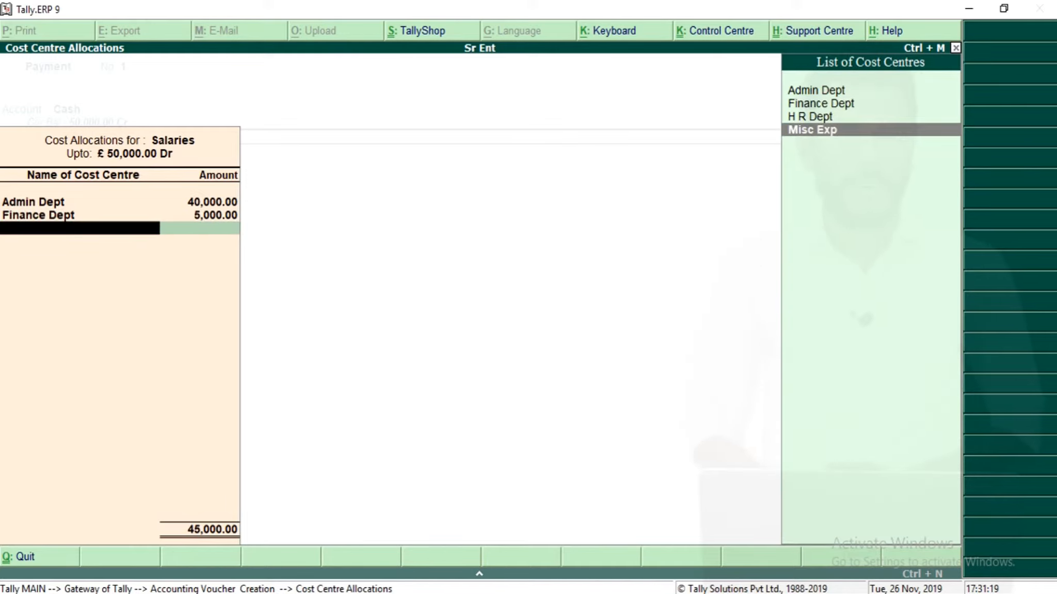
key(Return)
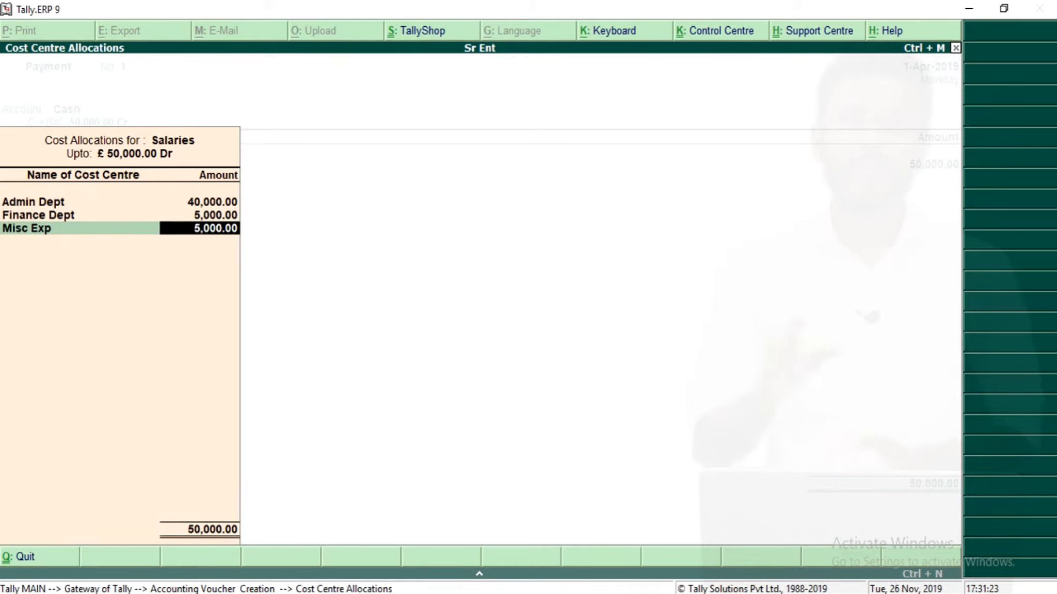
key(Return)
key(Return)
key(Return)
In a new payment voucher, select Cash as the account and create a Rent ledger under Indirect Expenses.
key(Return)
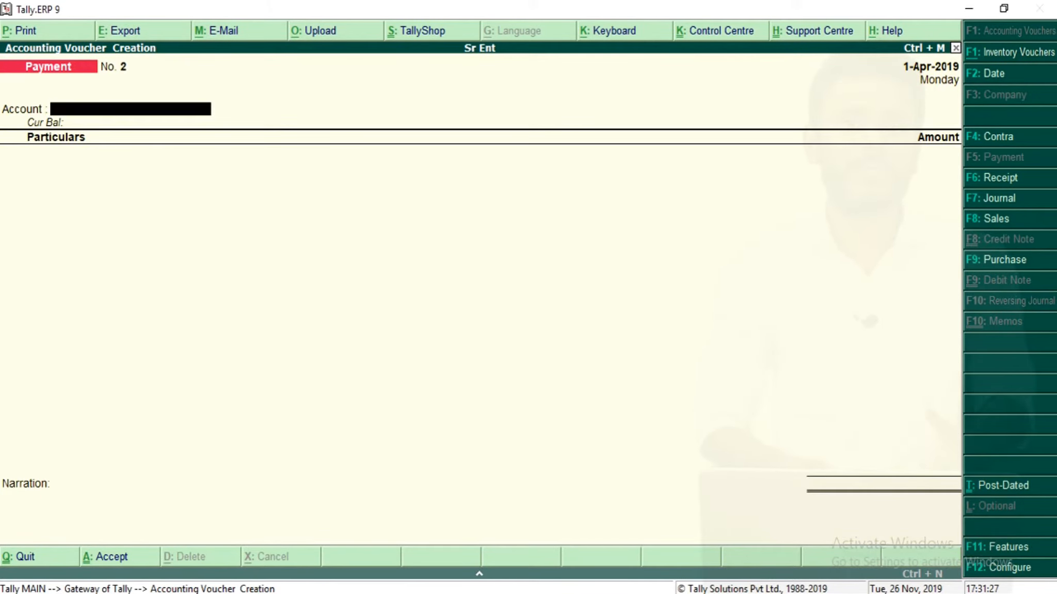
text(c)
key(Return)
key(alt+c)
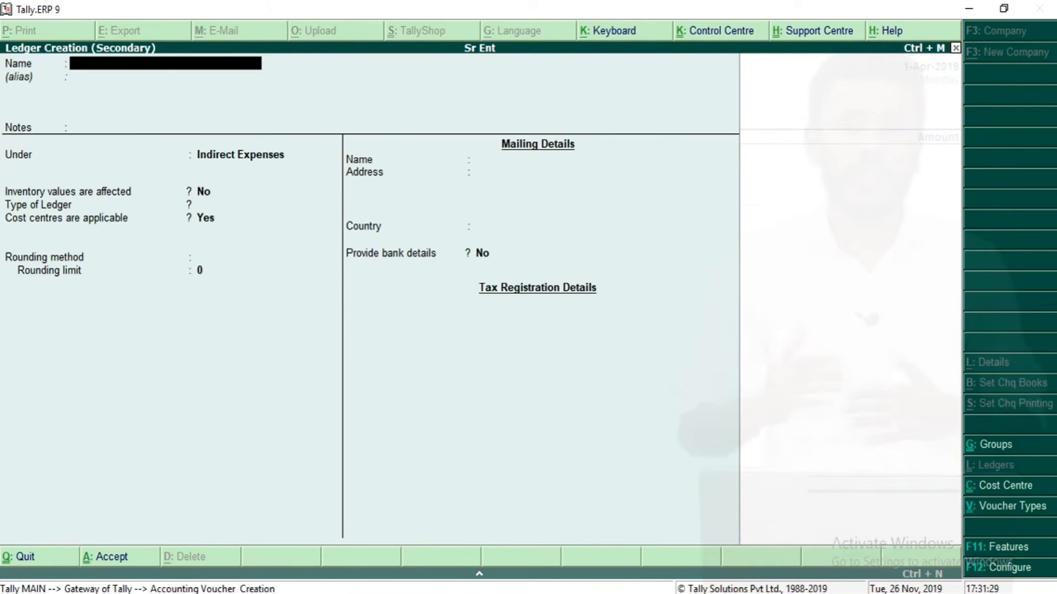
text(Rent)
key(Return)
key(Return)
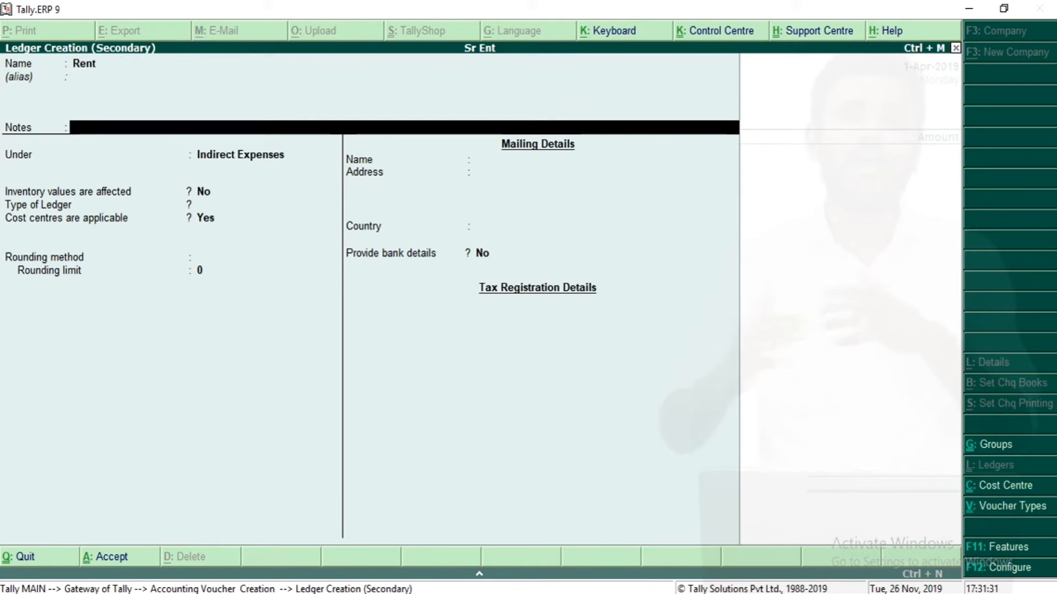
key(Return)
key(Return)
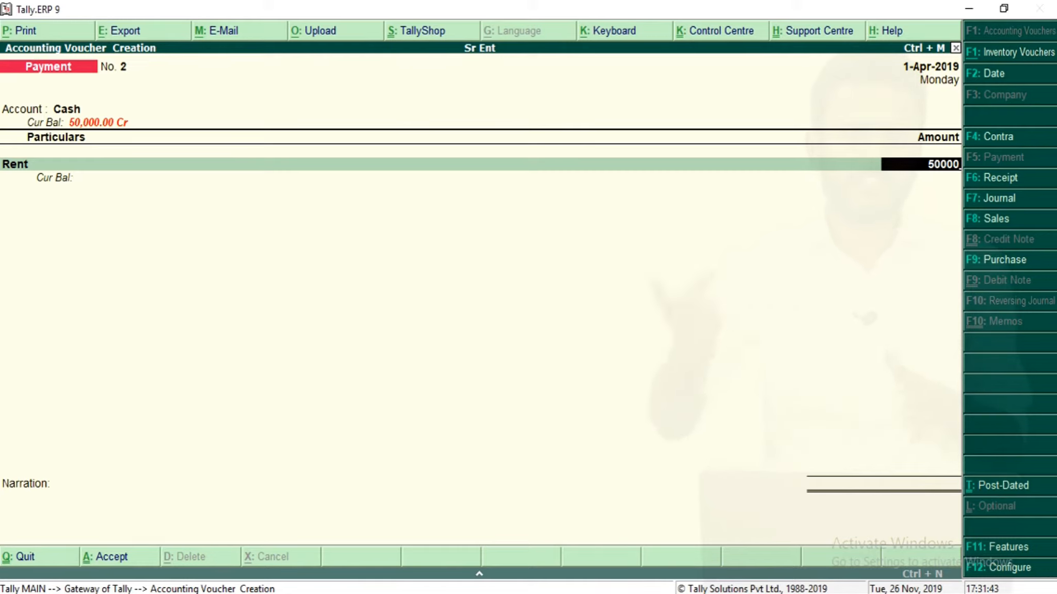
Allocate the 50000 Rent amount entirely to the Finance Dept cost centre and save the voucher.
key(Return)
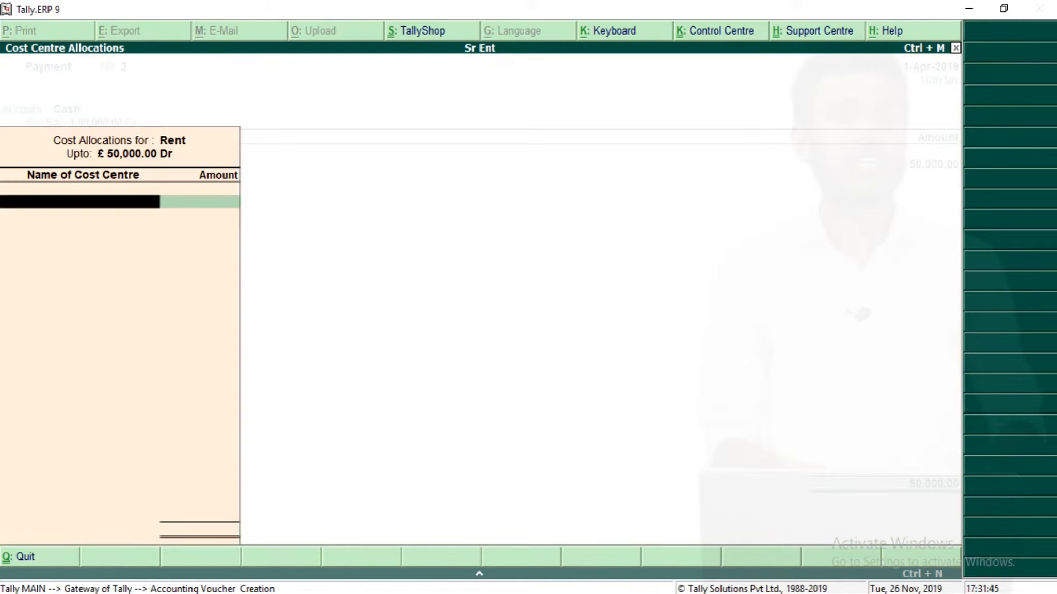
key(Down)
key(Down)
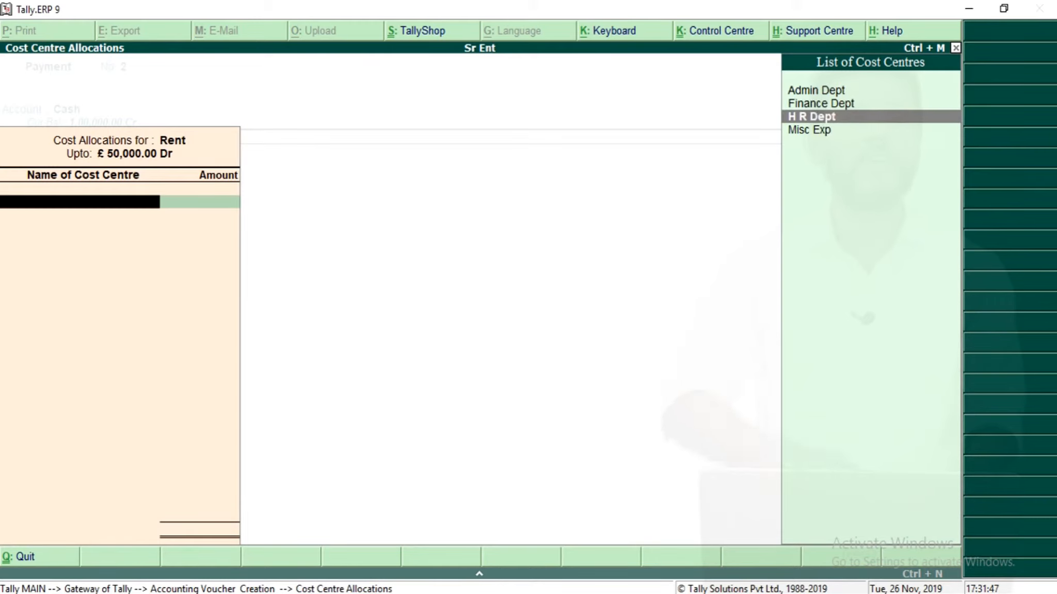
key(Up)
key(Return)
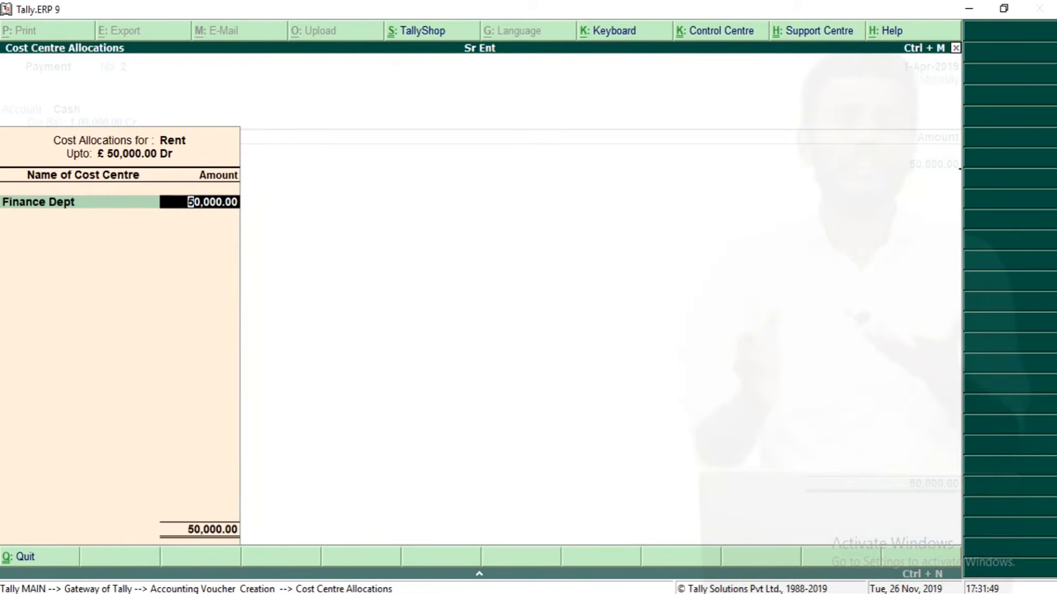
key(Return)
key(Return)
key(Return)
key(Return)
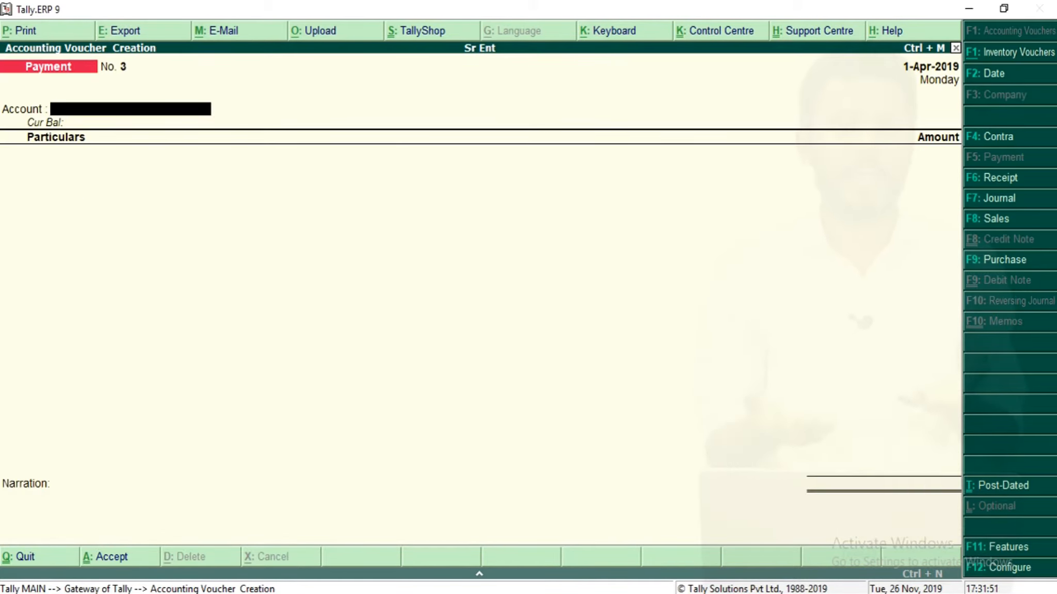
Open the Profit & Loss account in detailed view to review the indirect expenses.
key(Escape)
key(Down)
key(Down)
key(Down)
key(Down)
key(Down)
key(Down)
key(Down)
key(Down)
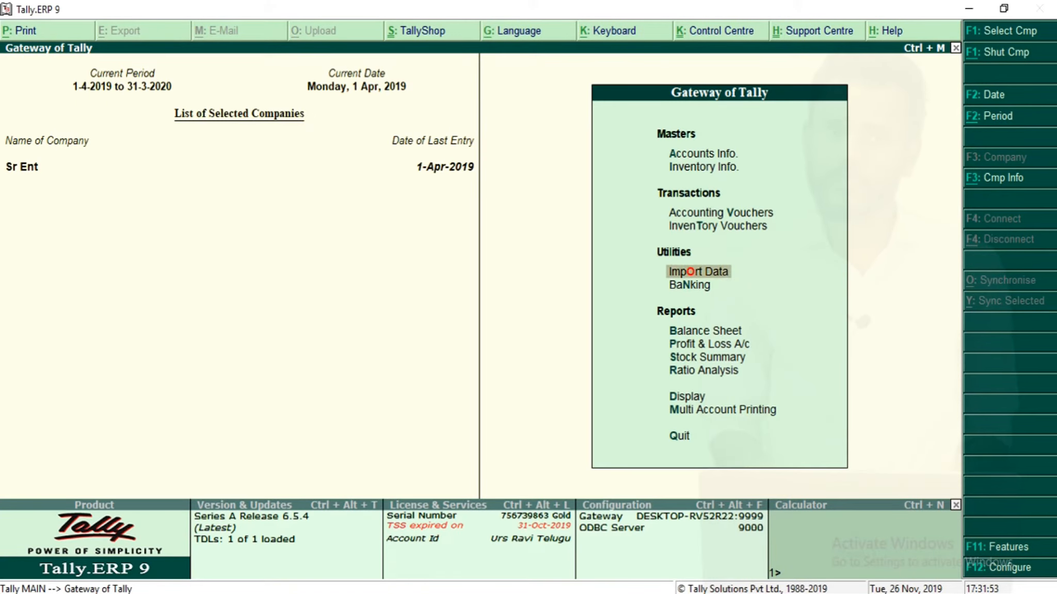
key(Return)
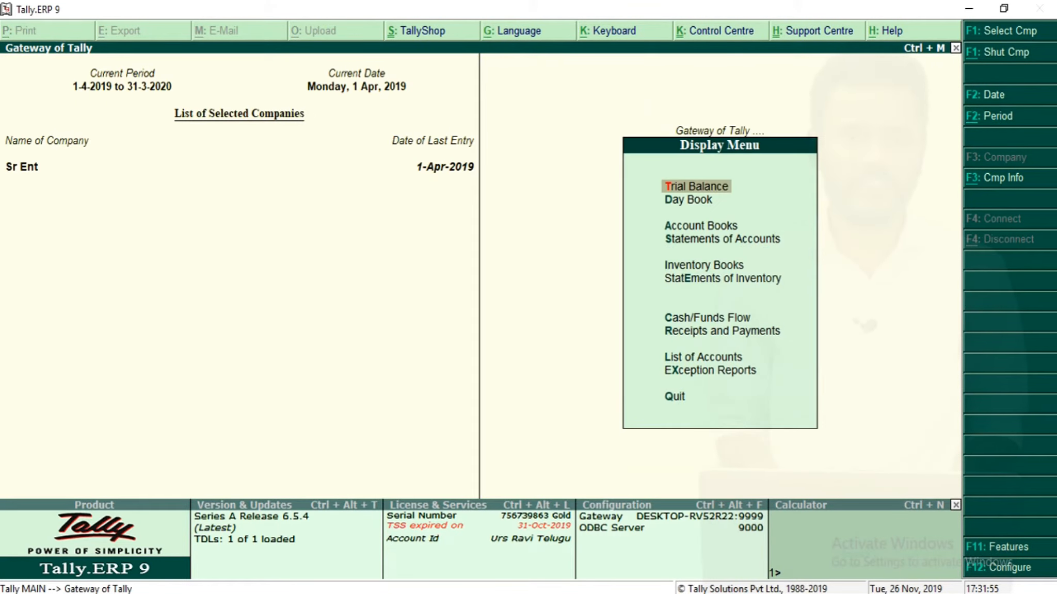
key(Escape)
key(Return)
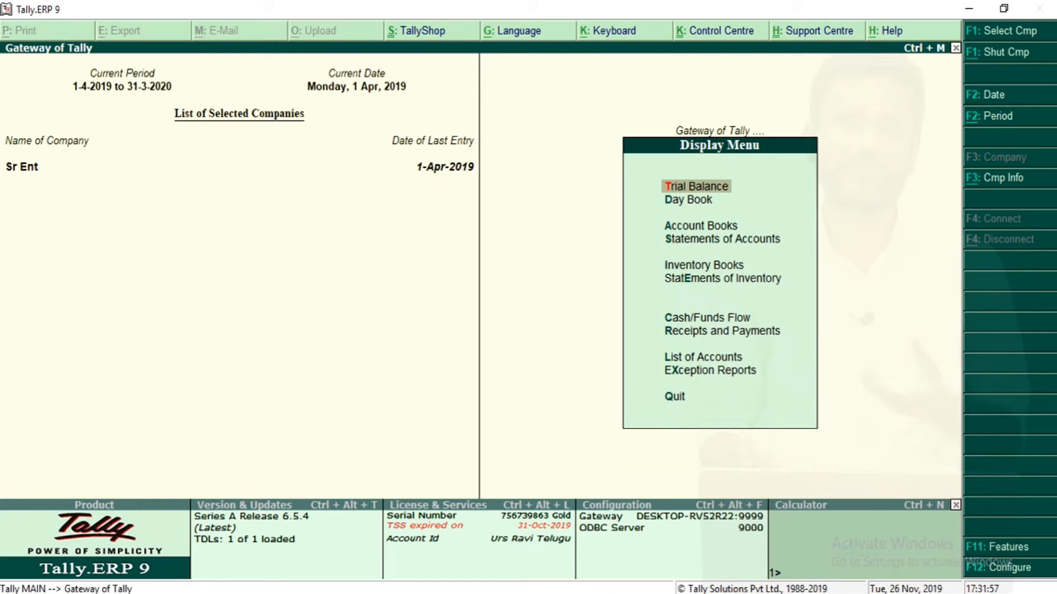
key(Escape)
key(Up)
key(Up)
key(Up)
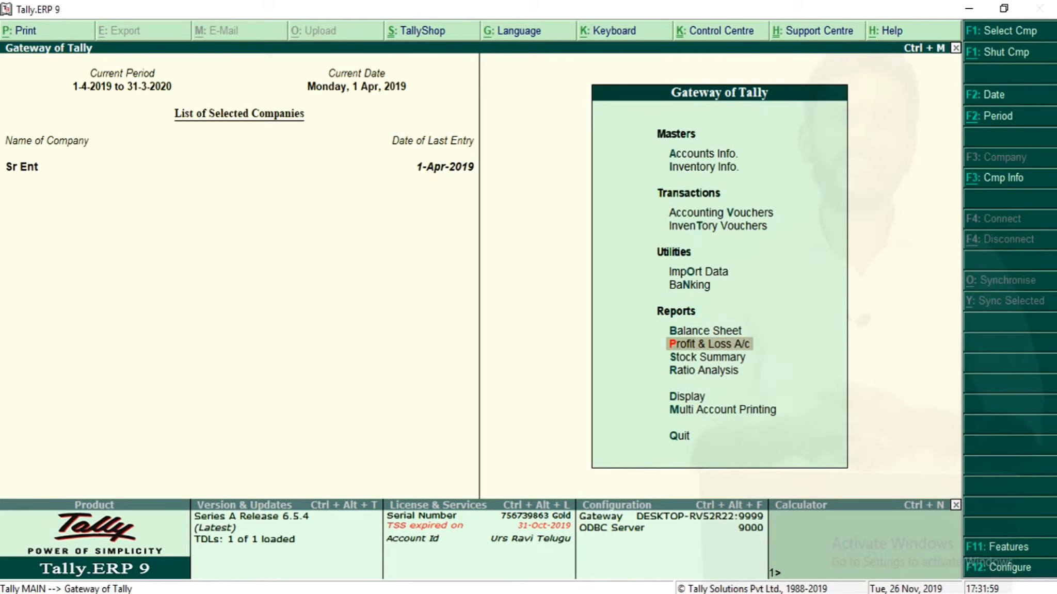
key(Return)
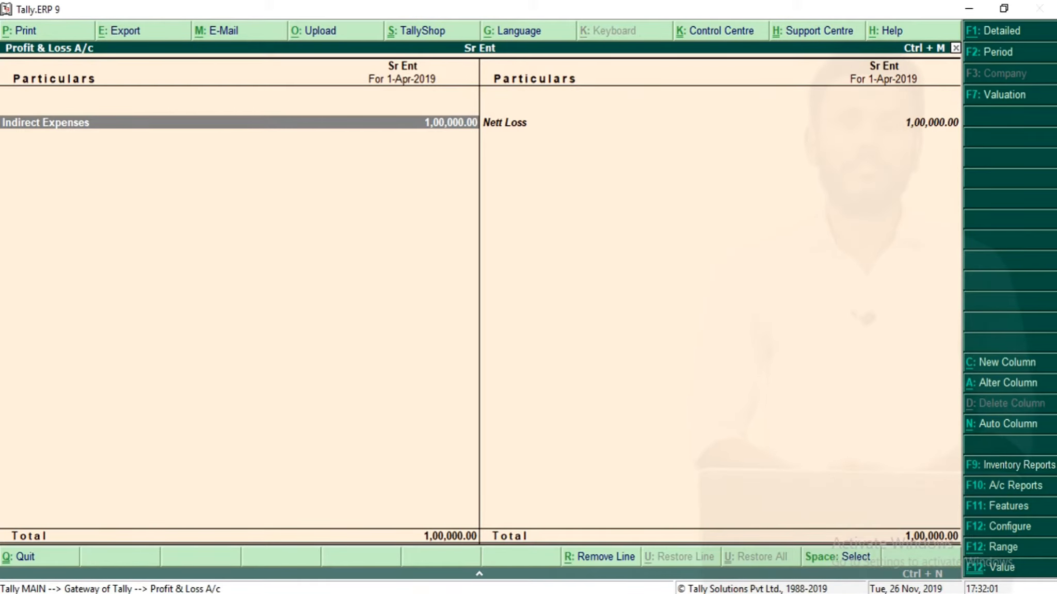
key(alt+F1)
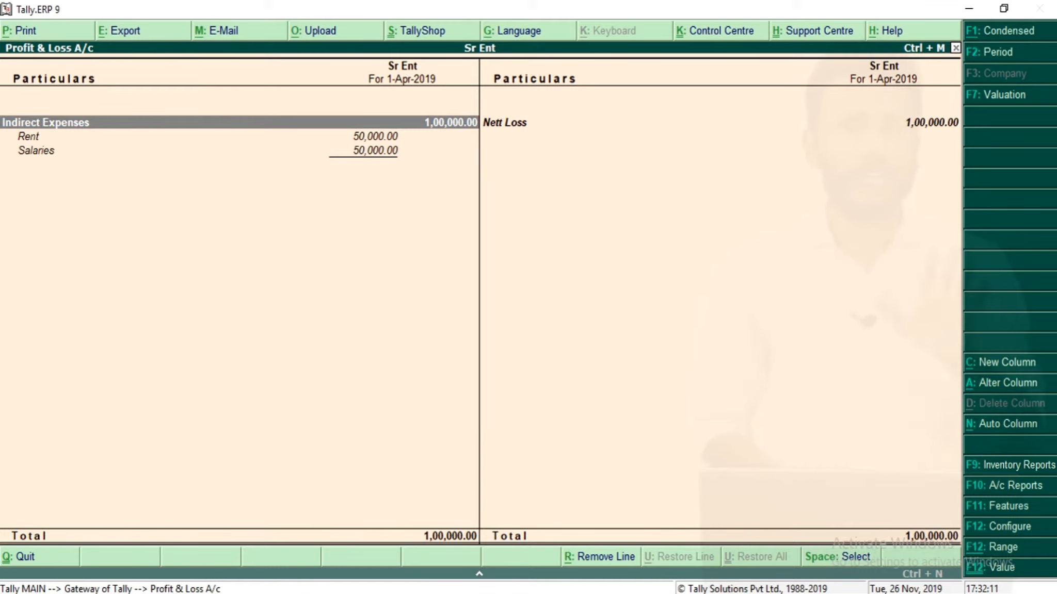
key(Escape)
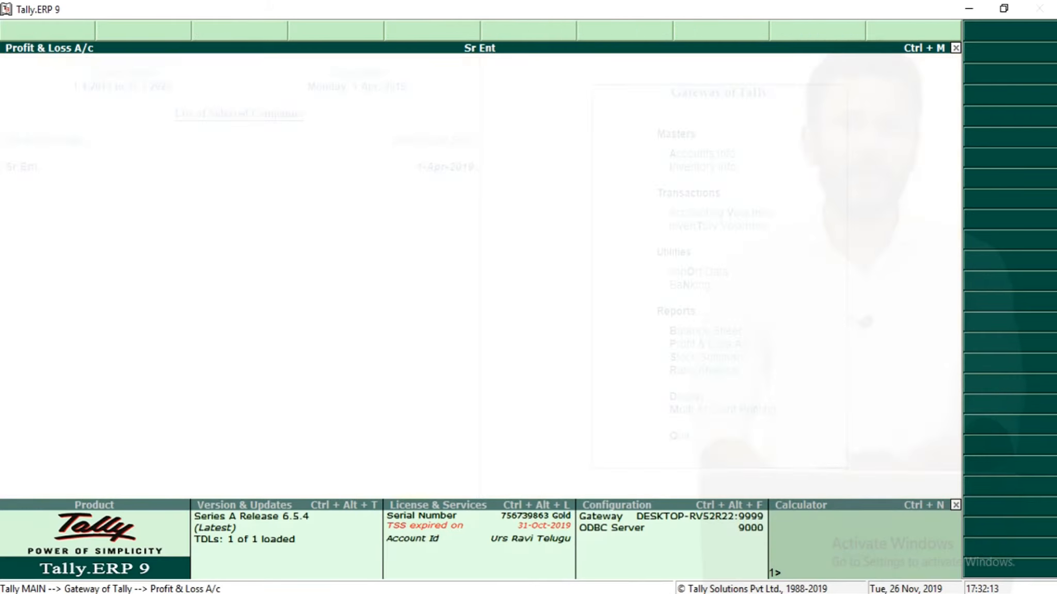
Open the Cost Centre Break-up report for the Admin Dept cost centre.
key(Down)
key(Down)
key(Down)
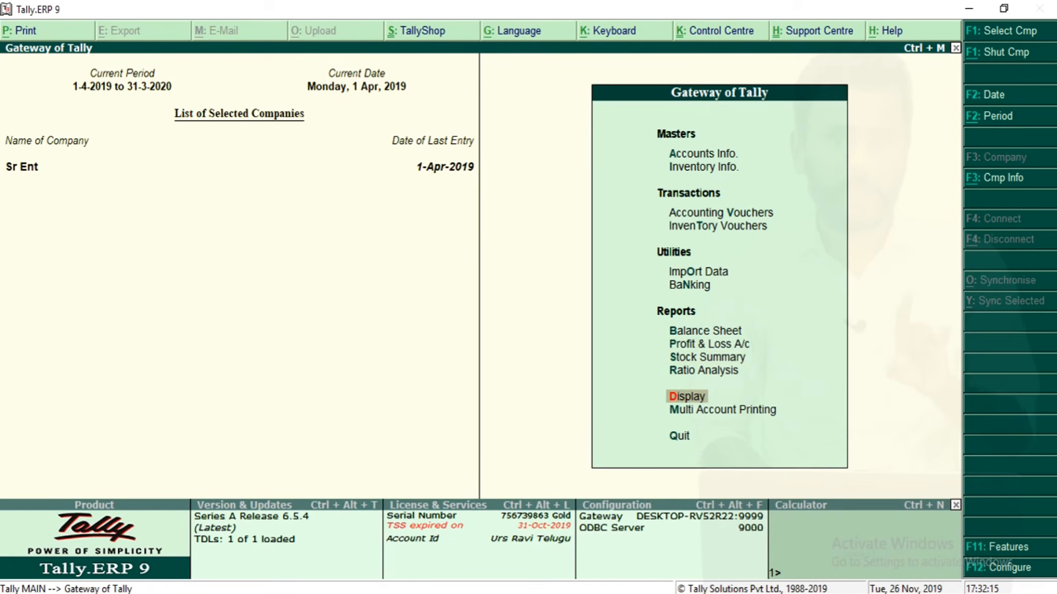
key(Return)
key(Down)
key(Down)
key(Return)
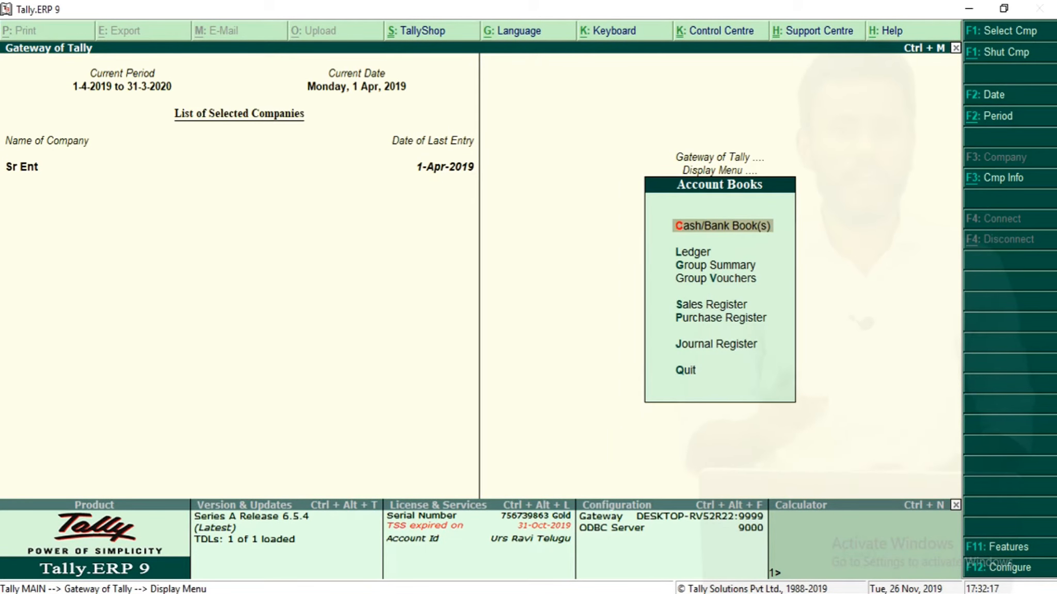
key(Escape)
key(Down)
key(Return)
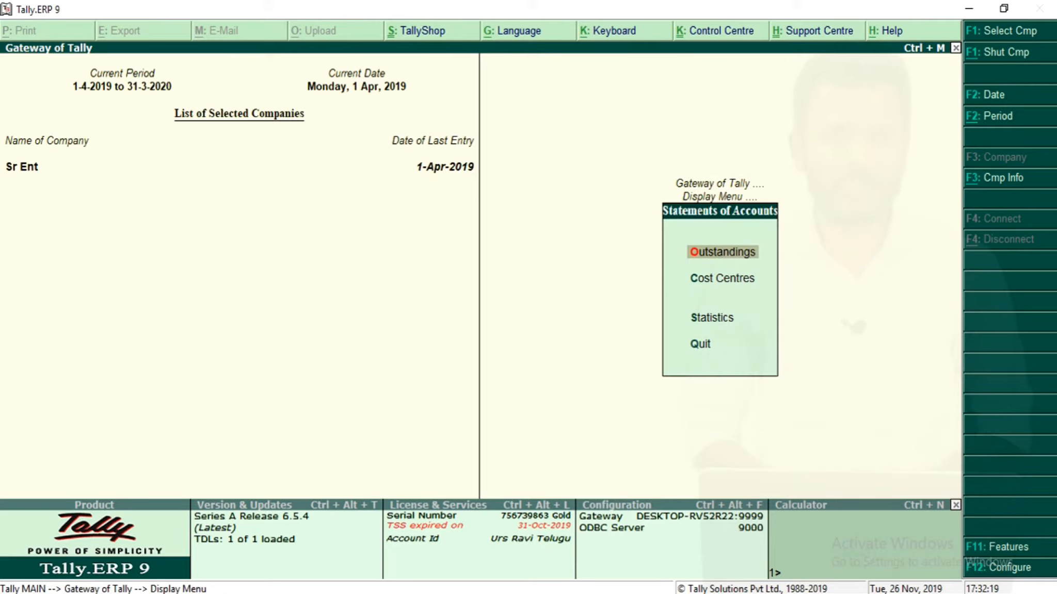
key(Down)
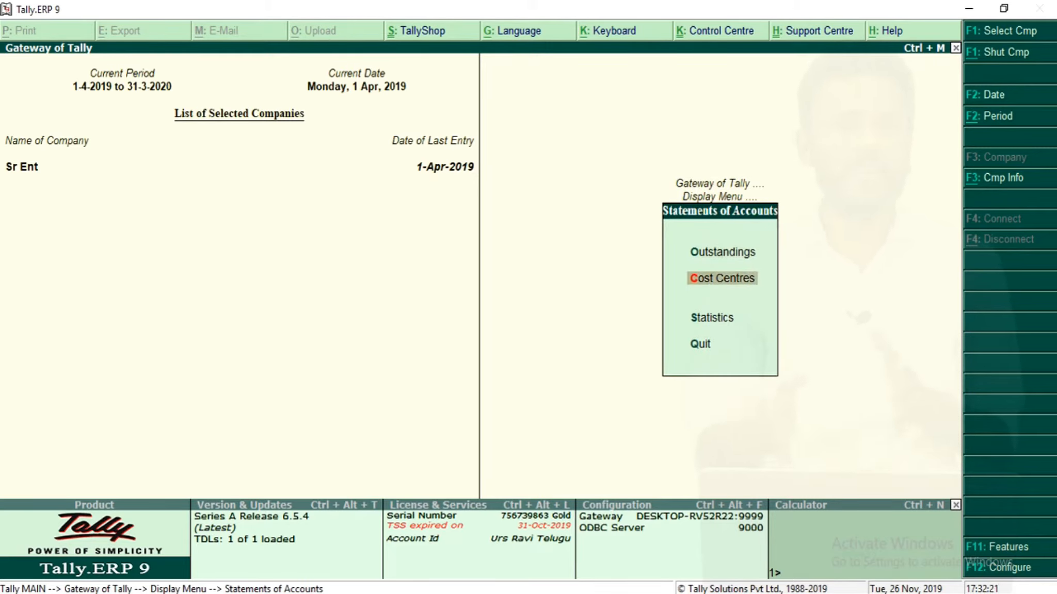
key(Return)
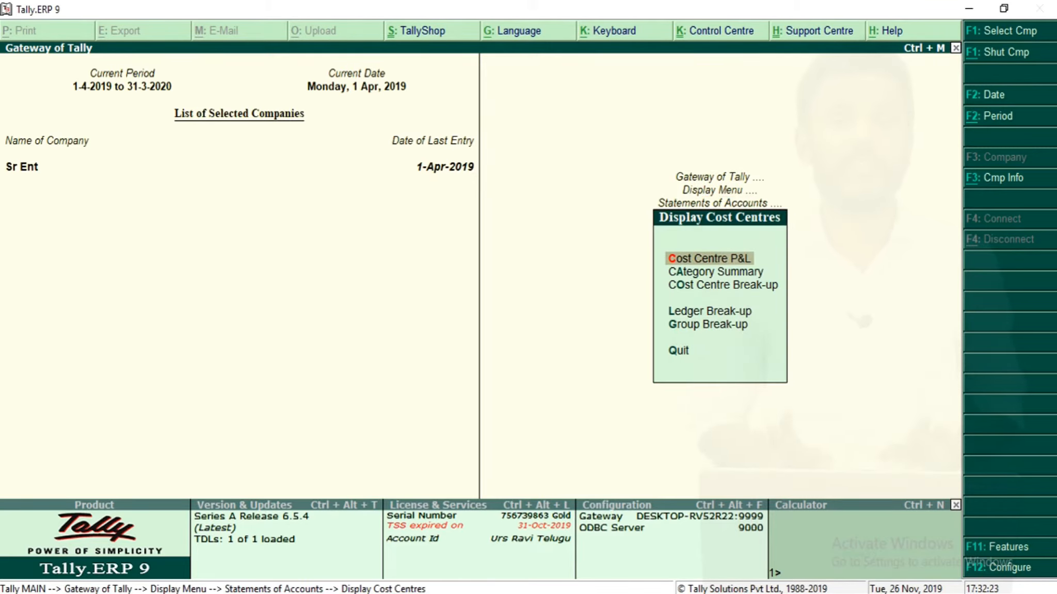
key(Down)
key(Down)
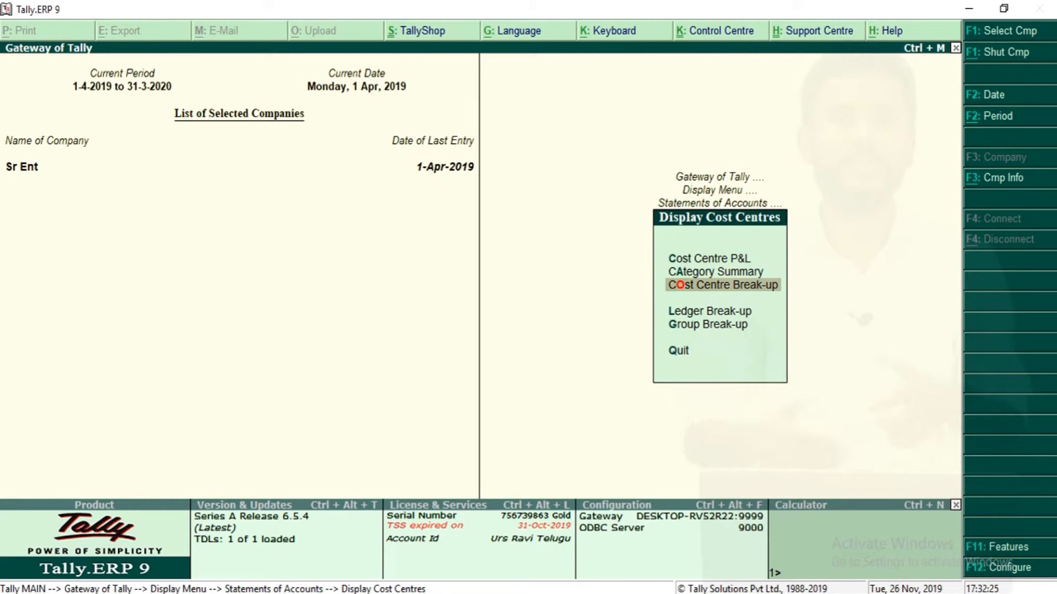
key(Down)
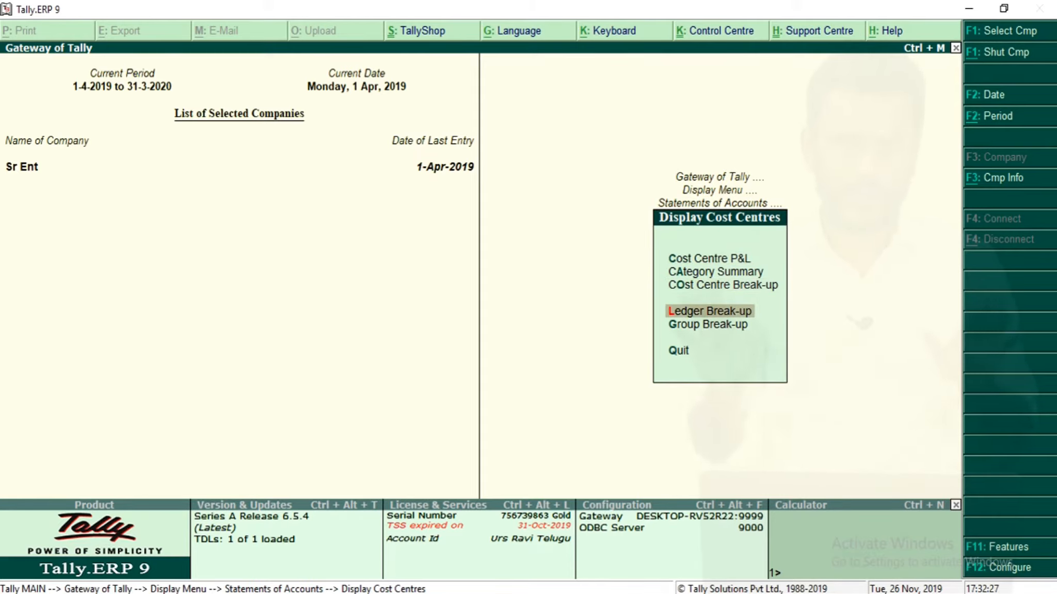
key(Up)
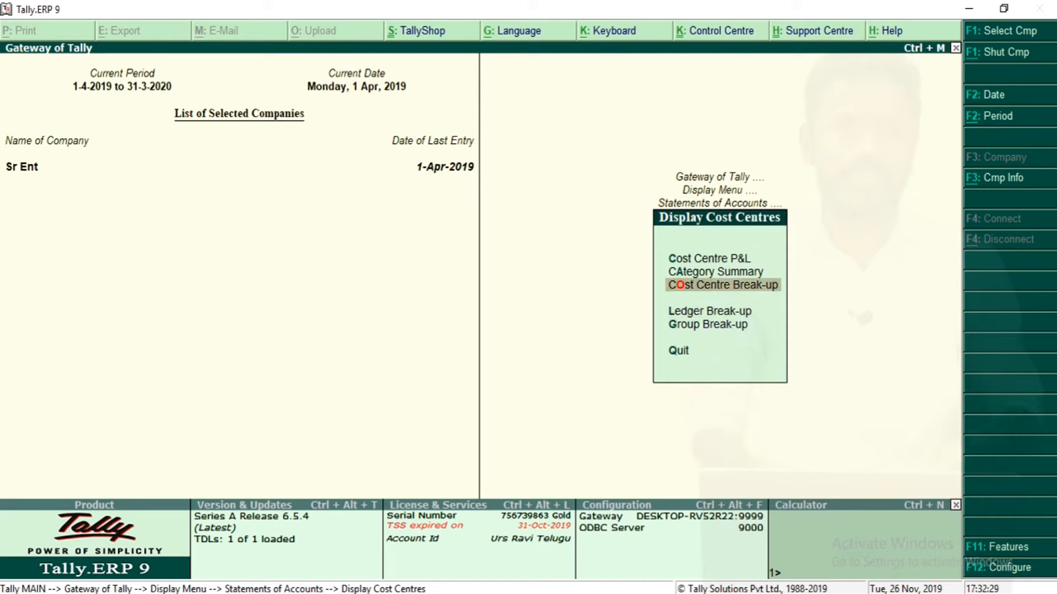
key(Return)
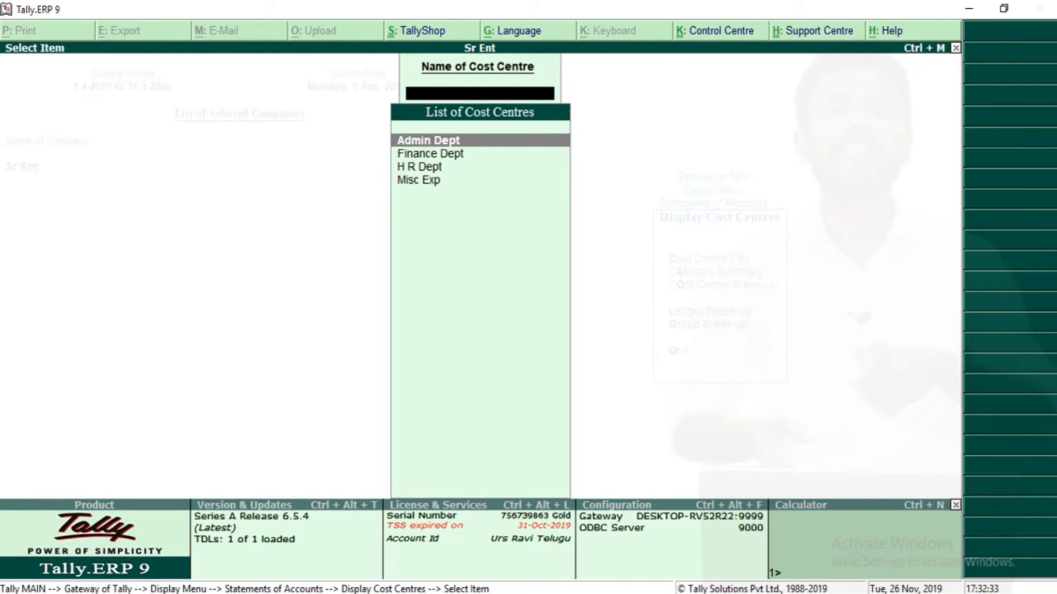
key(Return)
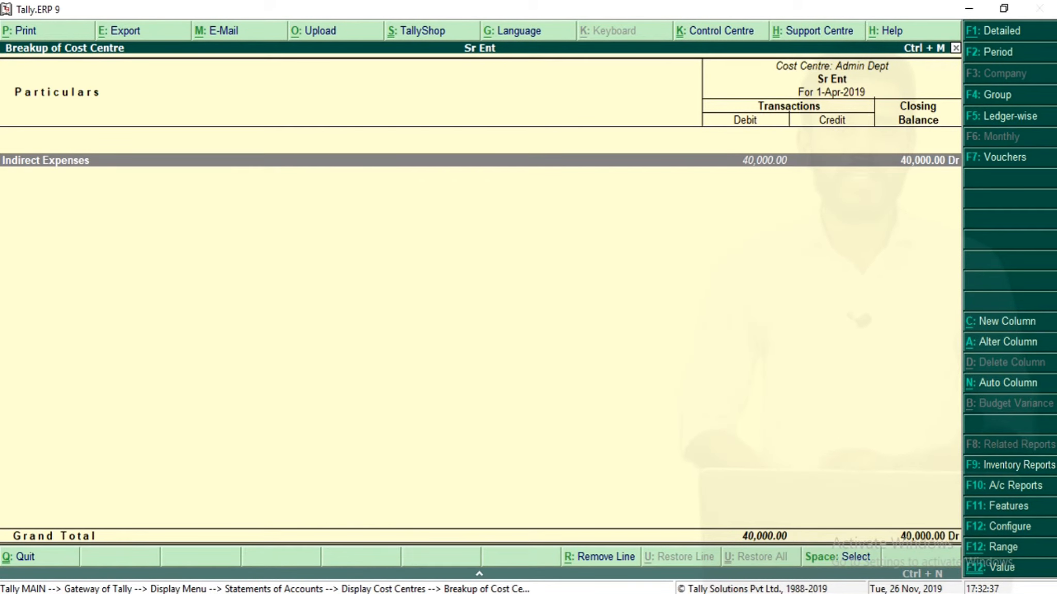
View the Cost Centre Break-up report for Finance Dept.
key(Escape)
key(Down)
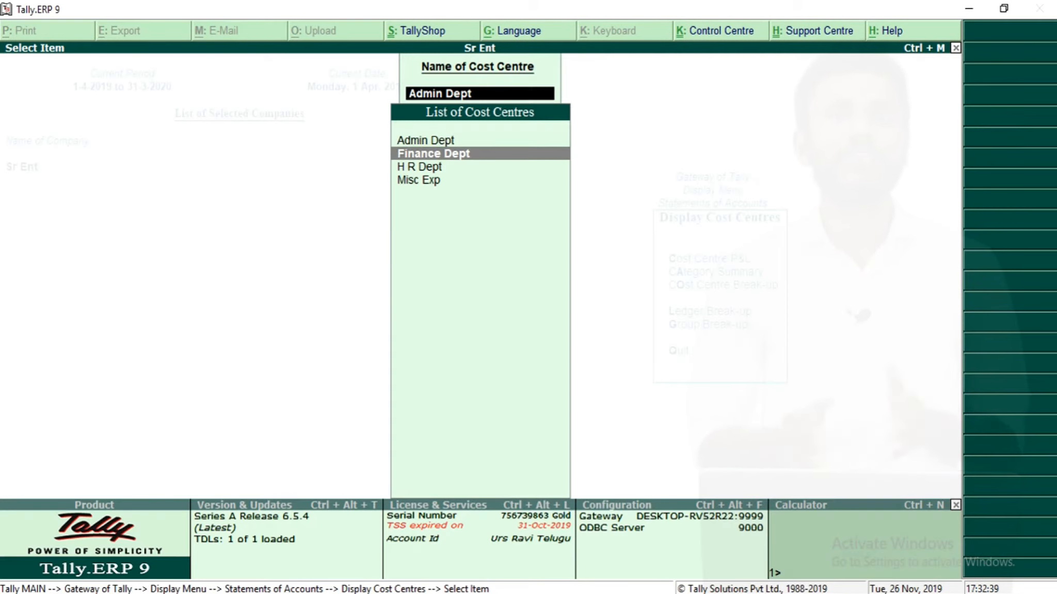
key(Return)
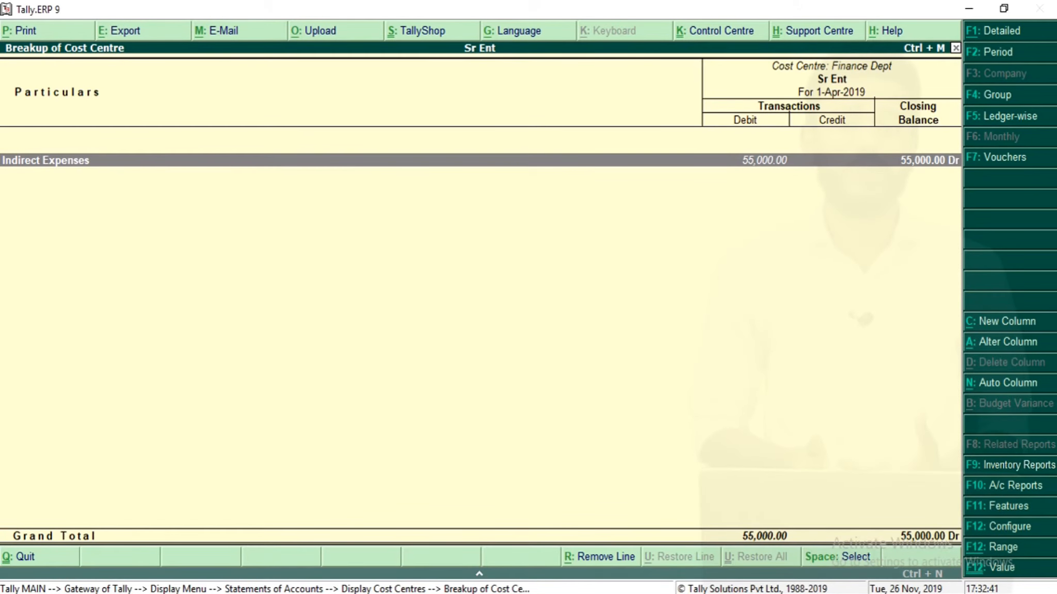
key(Escape)
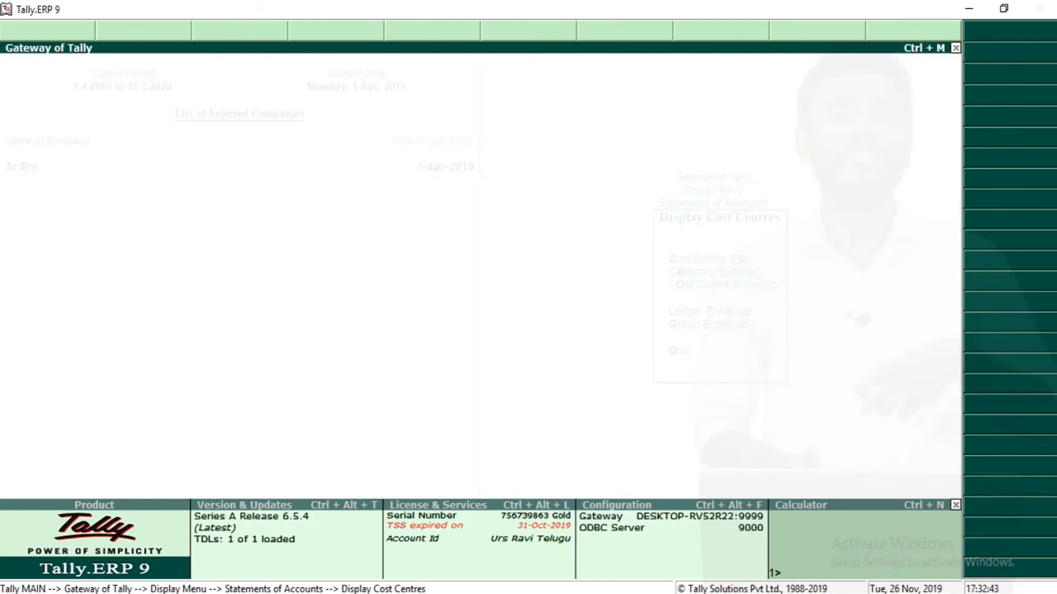
View the Cost Centre Break-up report for H R Dept.
key(Down)
key(Down)
key(Up)
key(Return)
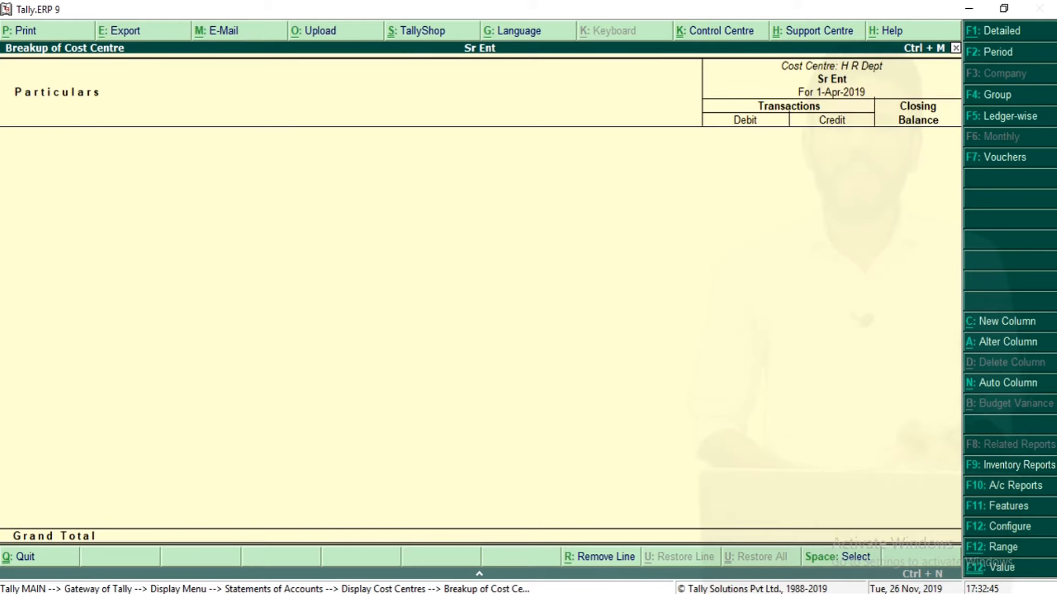
View the Cost Centre Break-up report for the Misc Exp cost centre.
key(Escape)
key(Down)
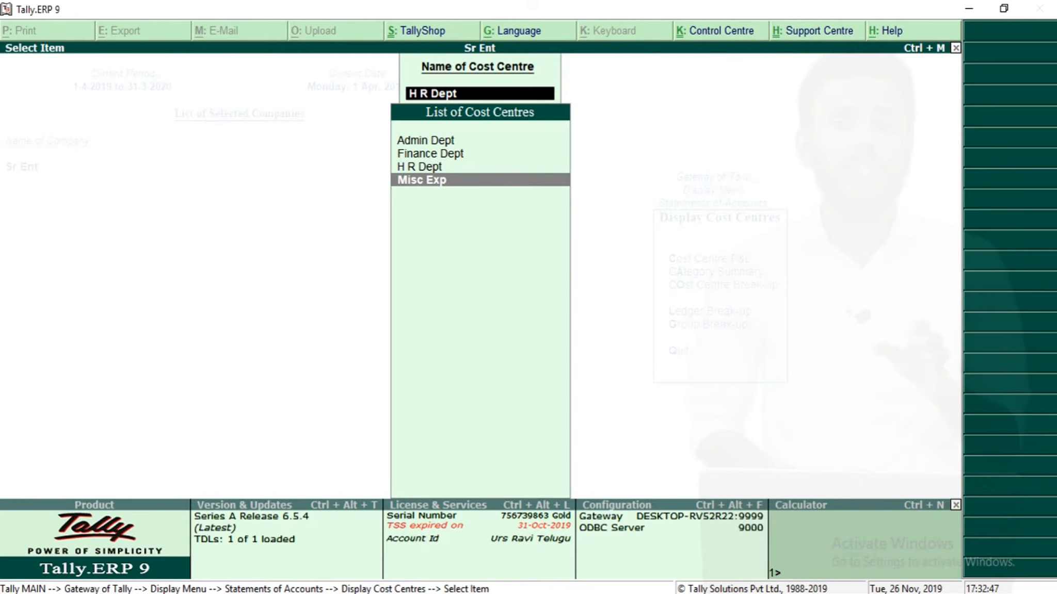
key(Return)
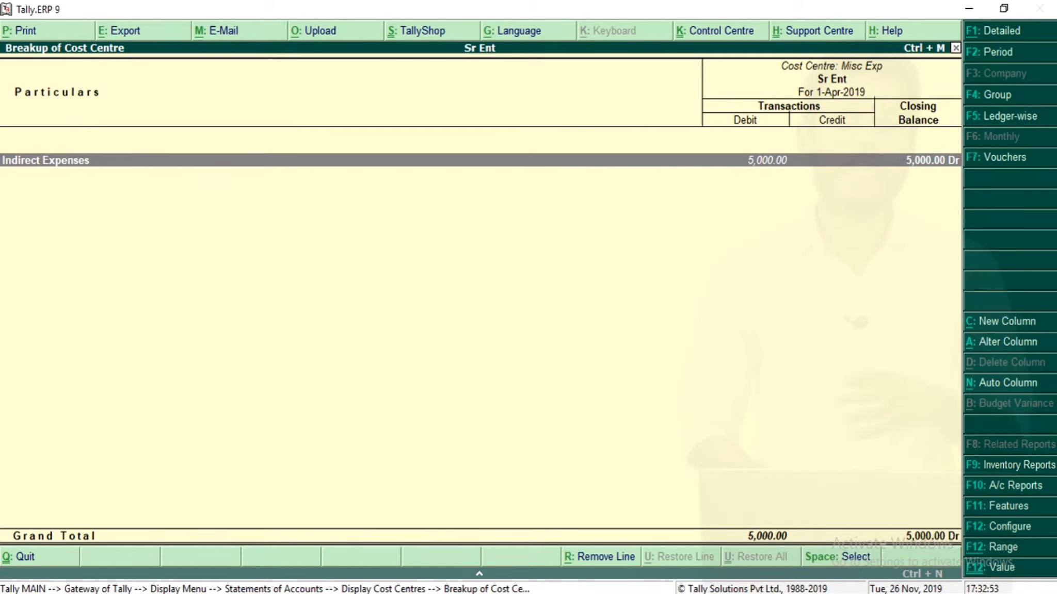
Open the Ledger Break-up report for the Salaries ledger and go through its cost centre lines.
key(Escape)
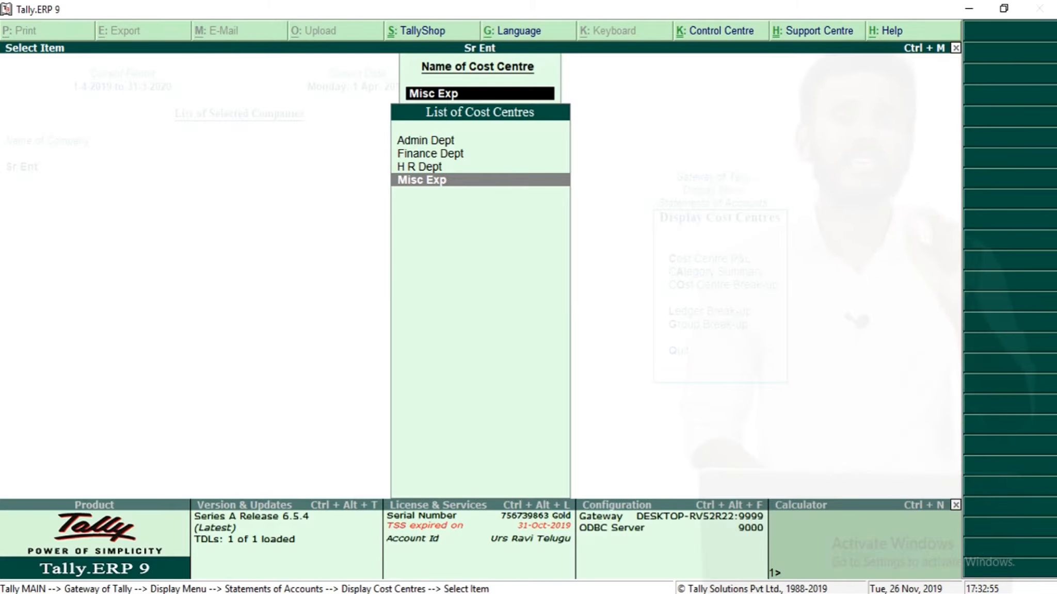
key(Escape)
key(Down)
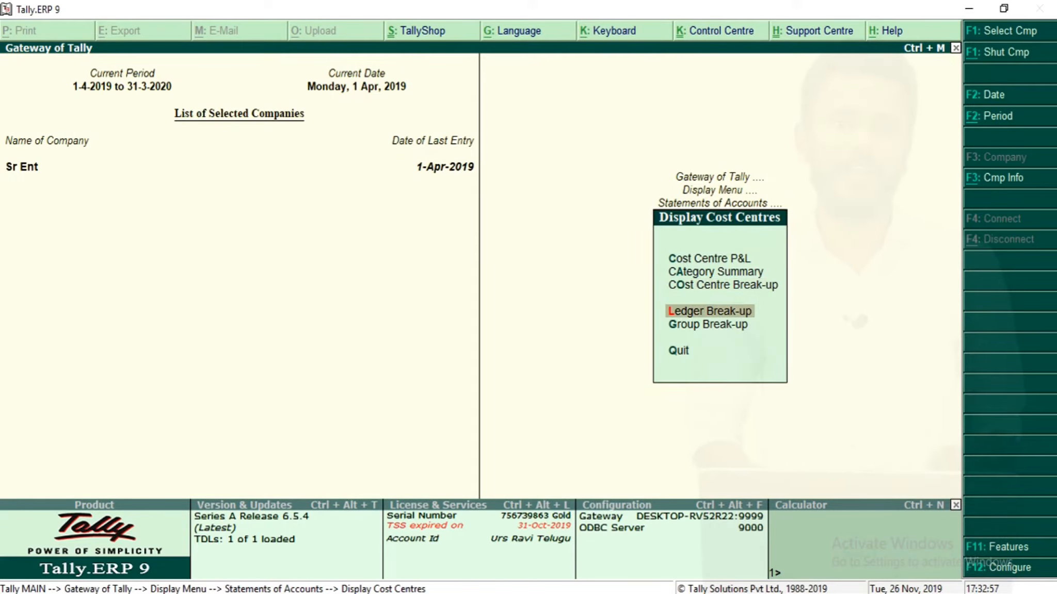
key(Return)
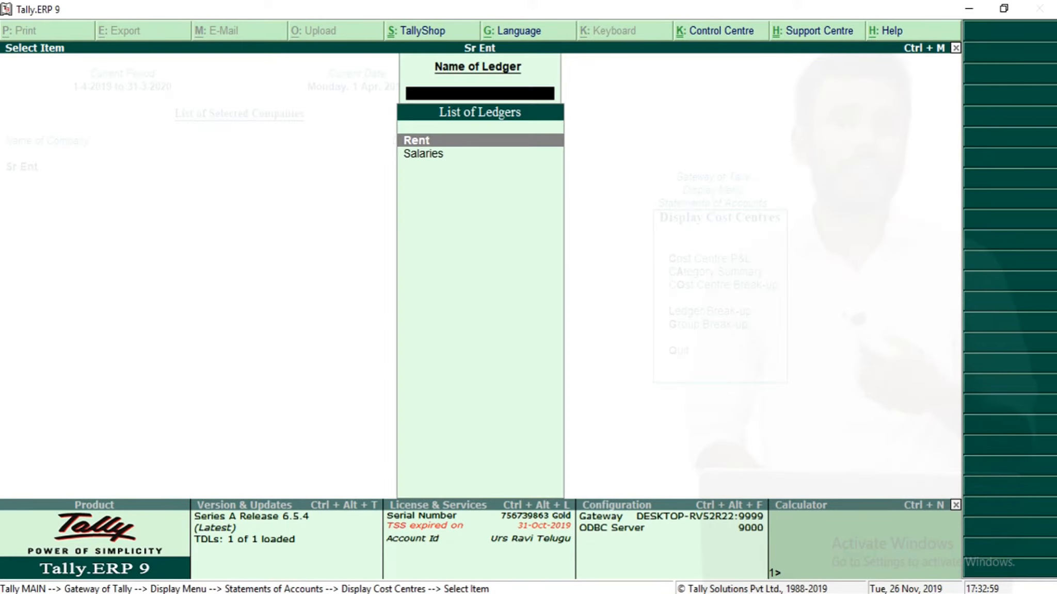
key(Down)
key(Return)
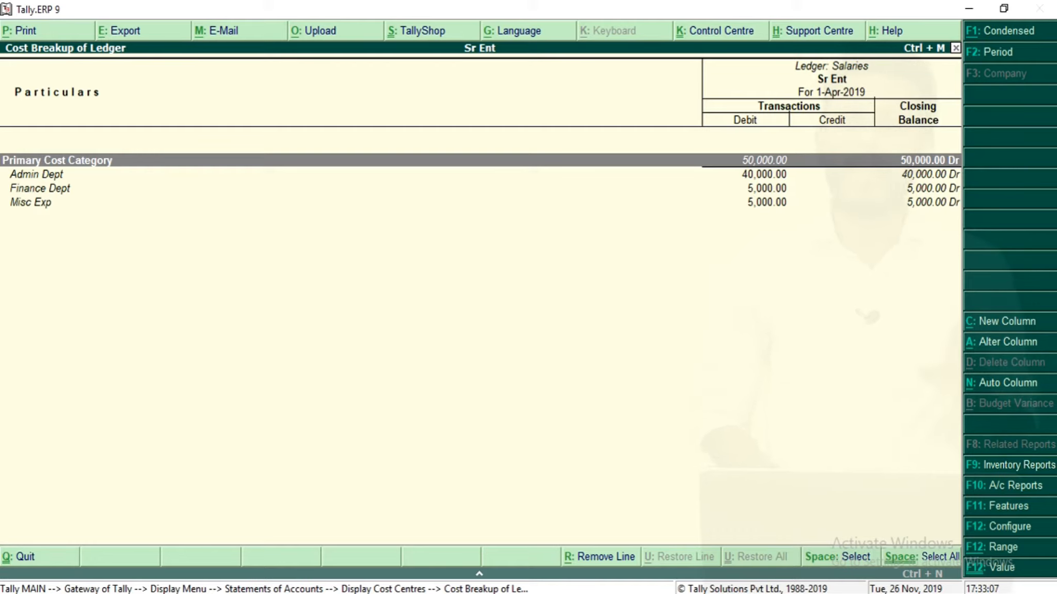
key(Down)
key(Down)
key(Down)
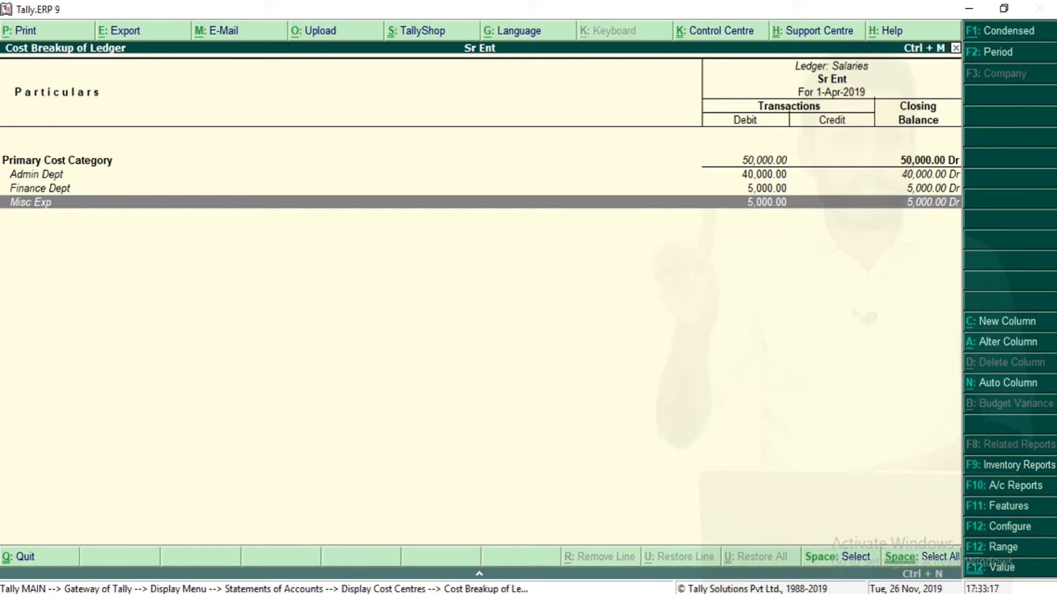
Open the single cost centre creation screen from Accounts Info.
key(Escape)
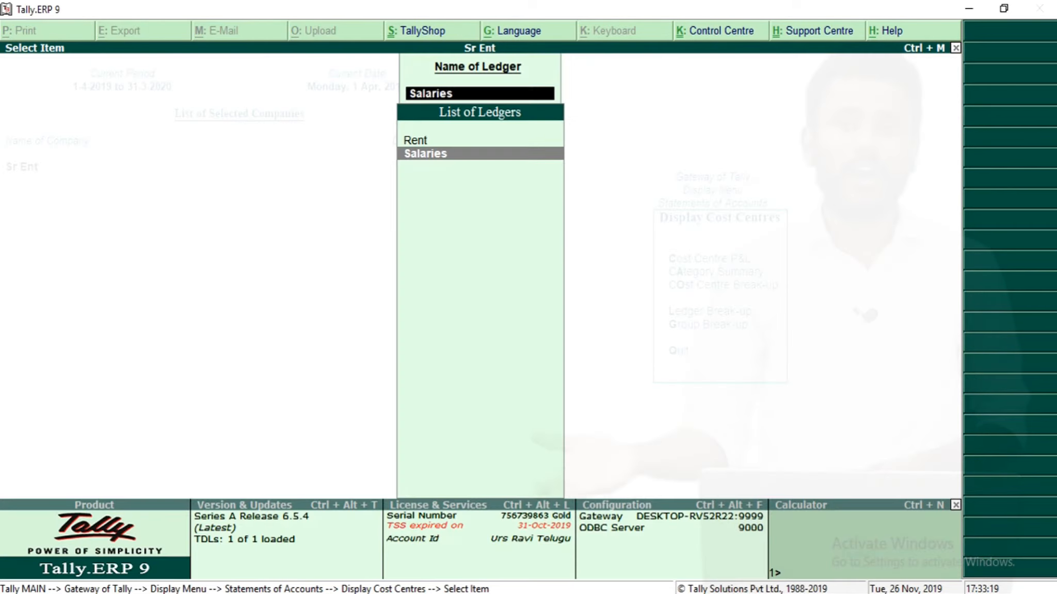
key(Escape)
key(Escape)
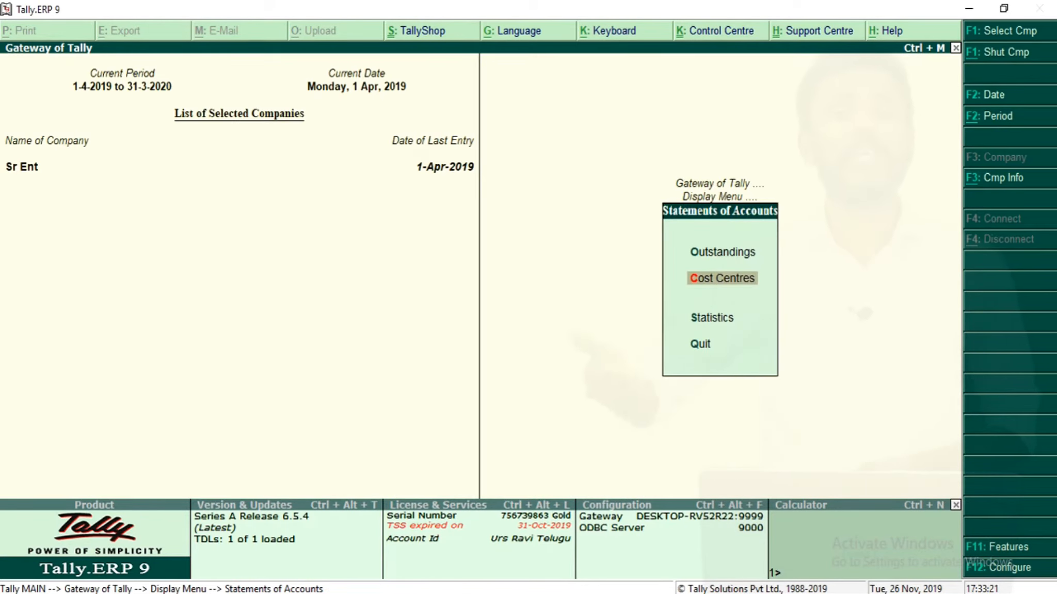
key(Escape)
key(Escape)
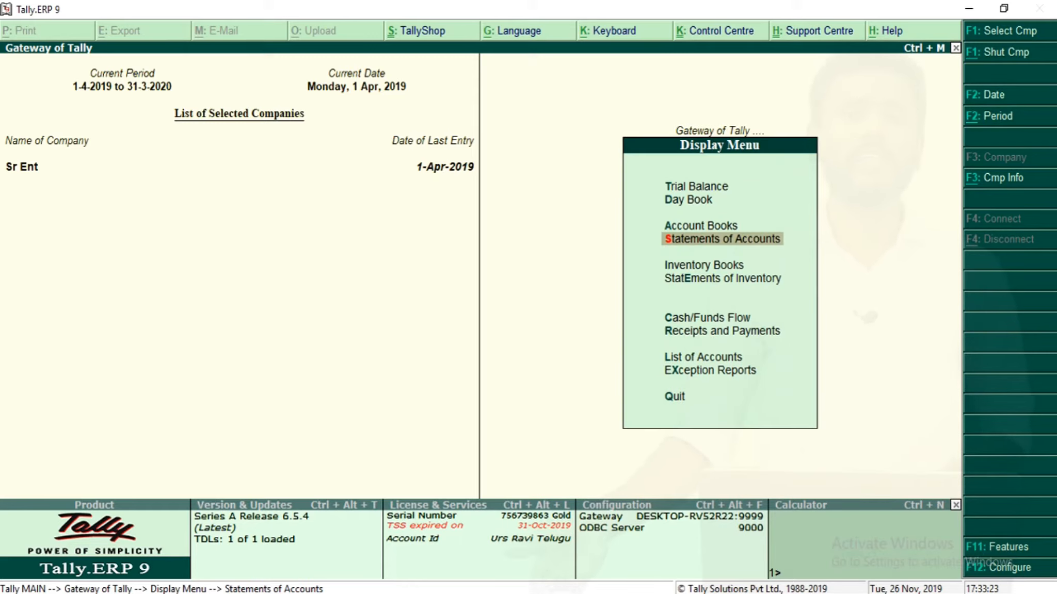
key(Up)
key(Up)
key(Up)
key(Up)
key(Up)
key(Up)
key(Up)
key(Up)
key(Up)
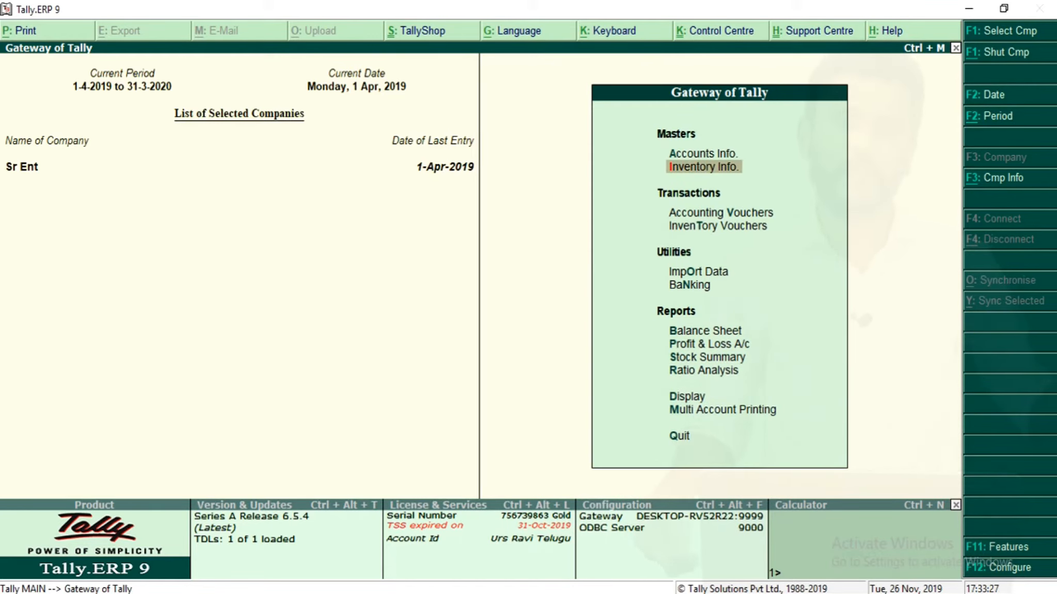
key(Up)
key(Return)
key(Down)
key(Down)
key(Return)
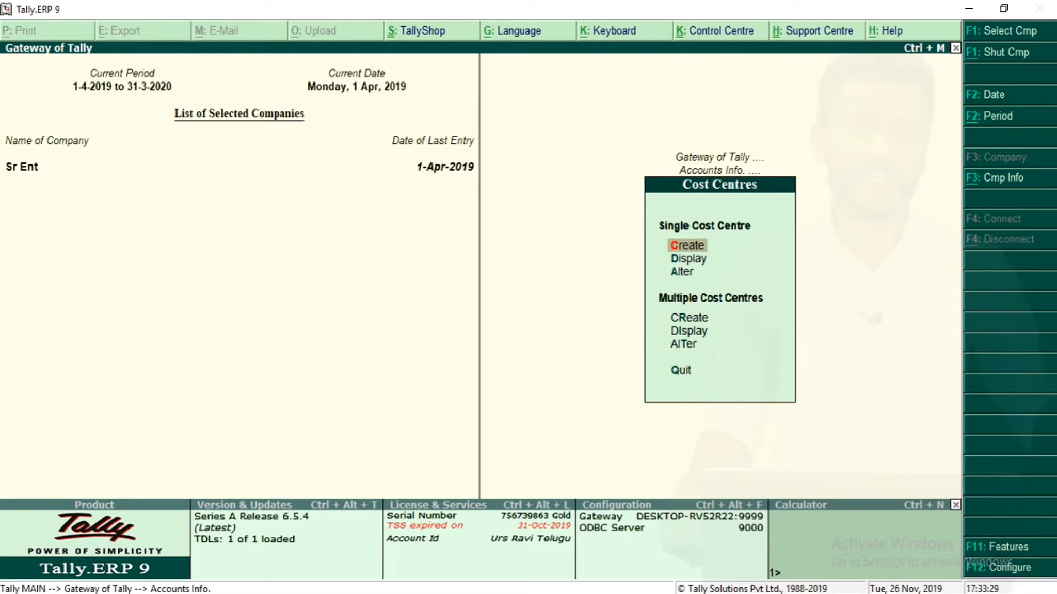
key(Return)
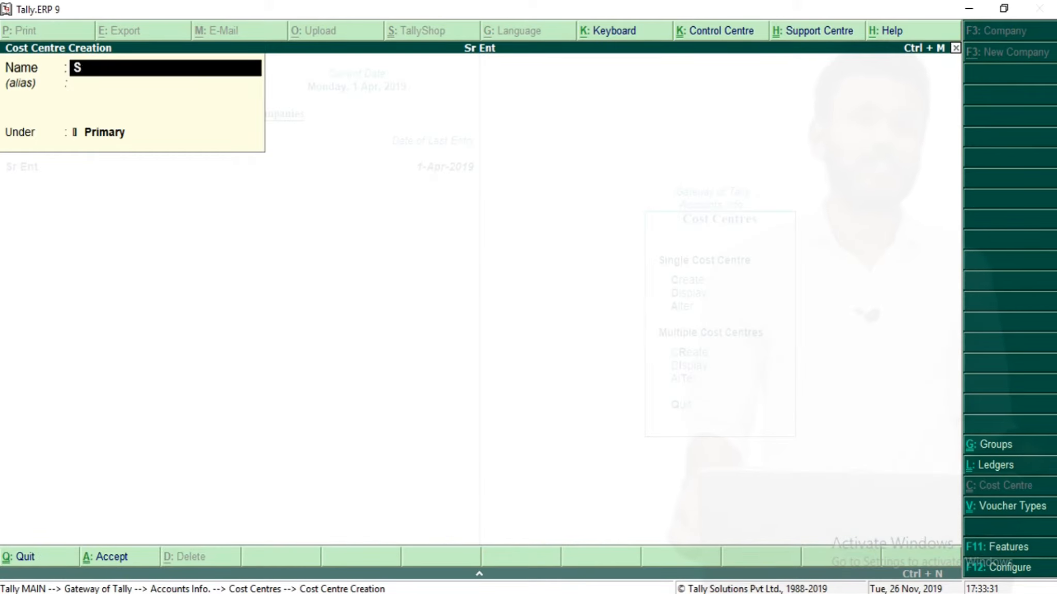
Enter and clear sample cost centre names South, North and East without saving any of them.
text(South)
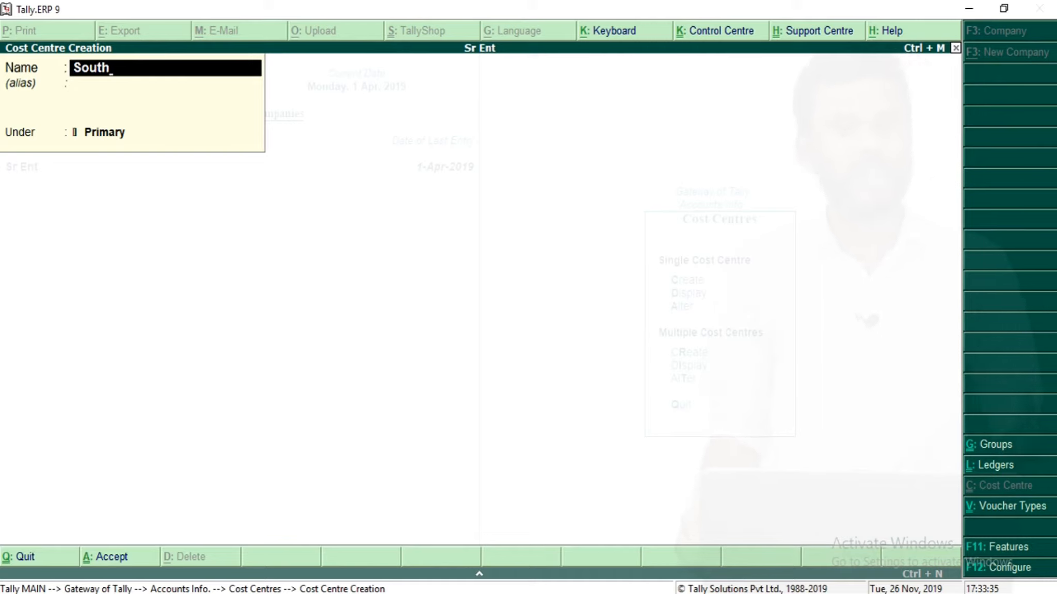
key(BackSpace)
key(BackSpace)
key(BackSpace)
key(BackSpace)
key(BackSpace)
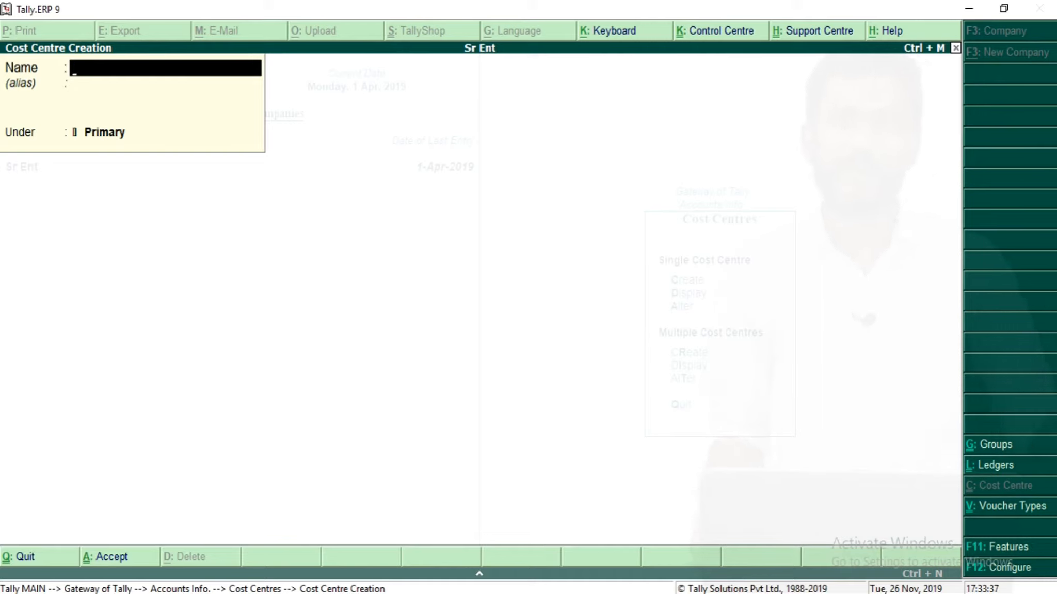
text(North)
key(BackSpace)
key(BackSpace)
key(BackSpace)
key(BackSpace)
key(BackSpace)
text(East)
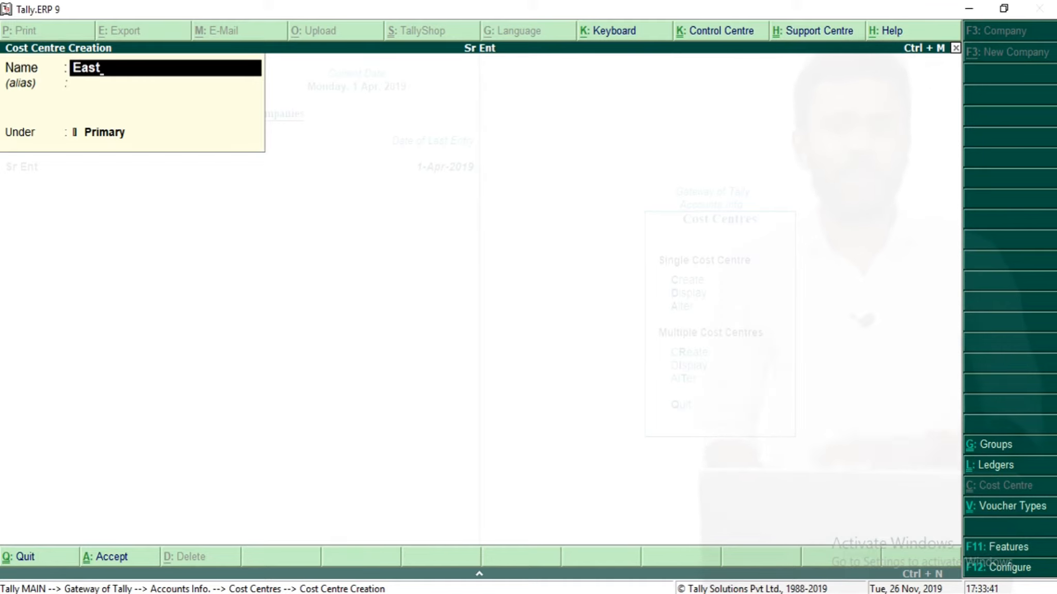
key(BackSpace)
key(BackSpace)
key(BackSpace)
key(BackSpace)
key(Escape)
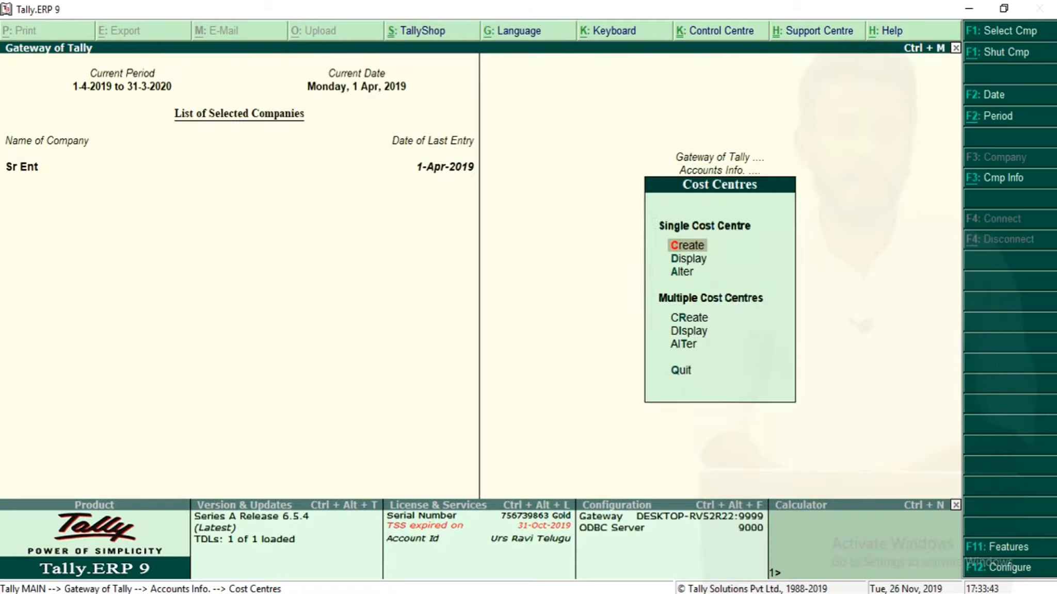
Start a new Sales accounting voucher with Cash as the party account.
key(Escape)
key(Escape)
key(Down)
key(Down)
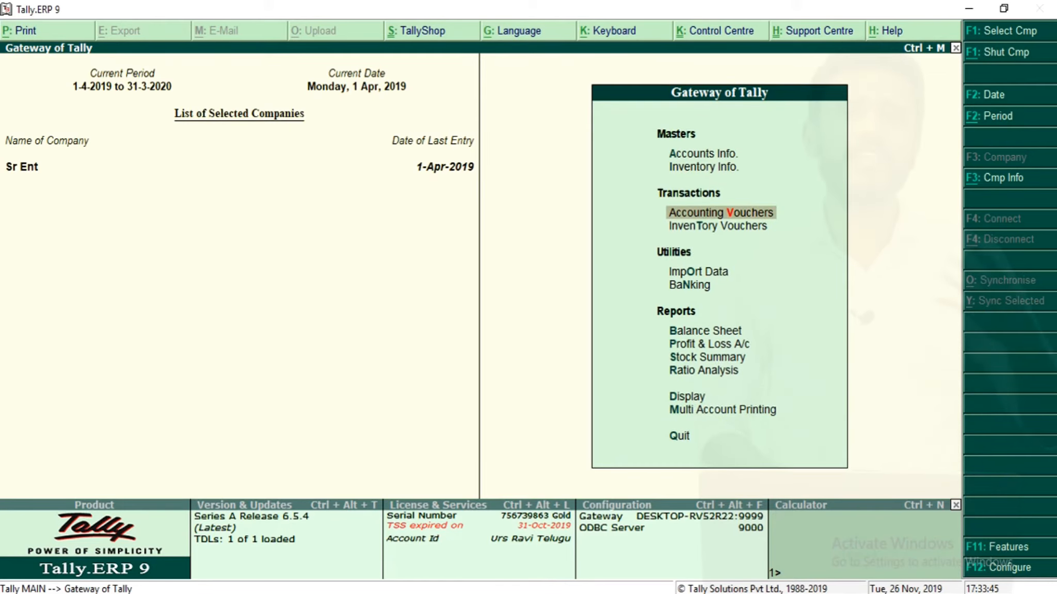
key(Return)
key(Return)
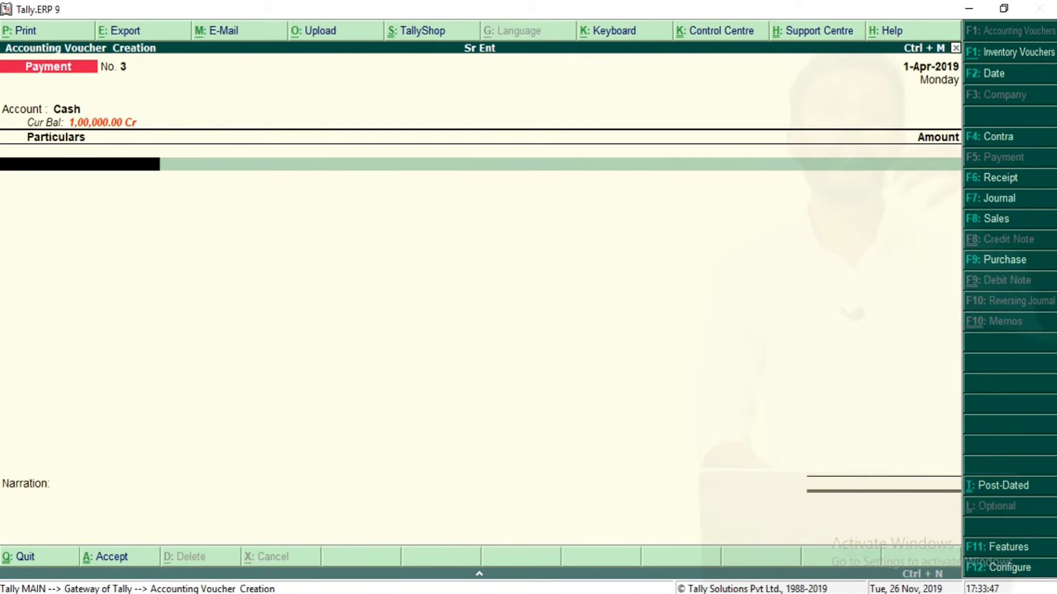
key(F8)
key(Return)
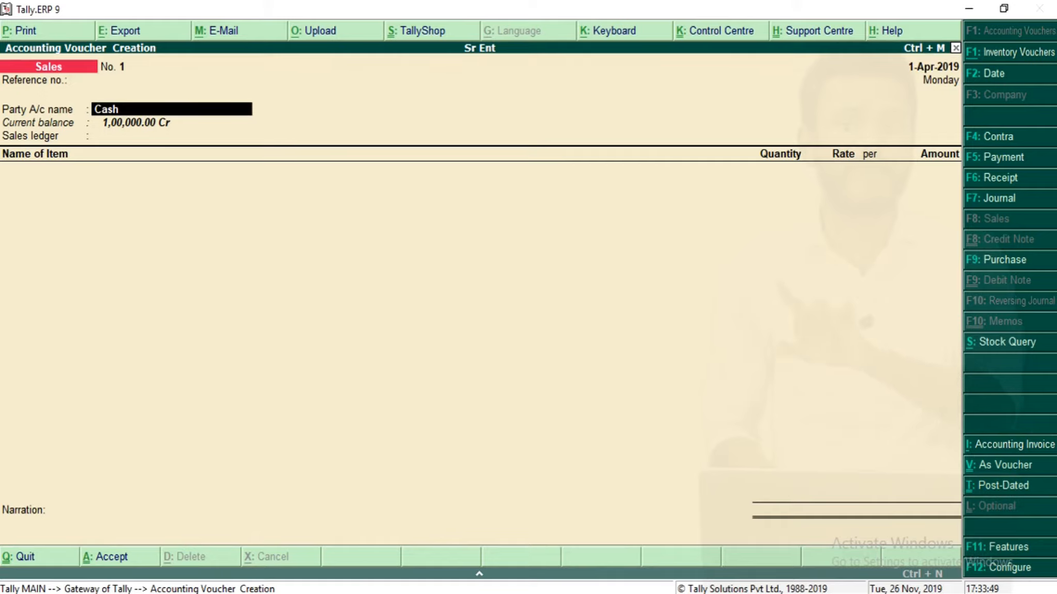
key(Return)
key(Return)
key(Return)
key(Return)
key(Return)
key(Return)
key(Return)
key(Return)
key(Return)
key(Return)
key(Return)
key(Return)
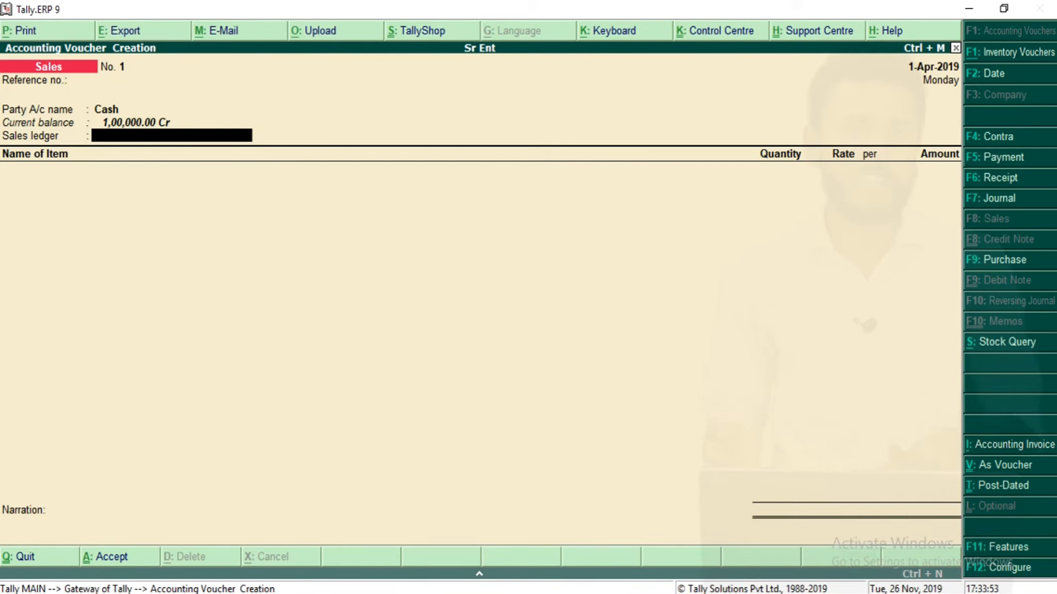
Create a Sales ledger under Sales Accounts with cost centres applicable set to Yes.
key(alt+c)
key(Return)
key(Return)
key(Return)
text(Sa)
key(Return)
key(Return)
key(Return)
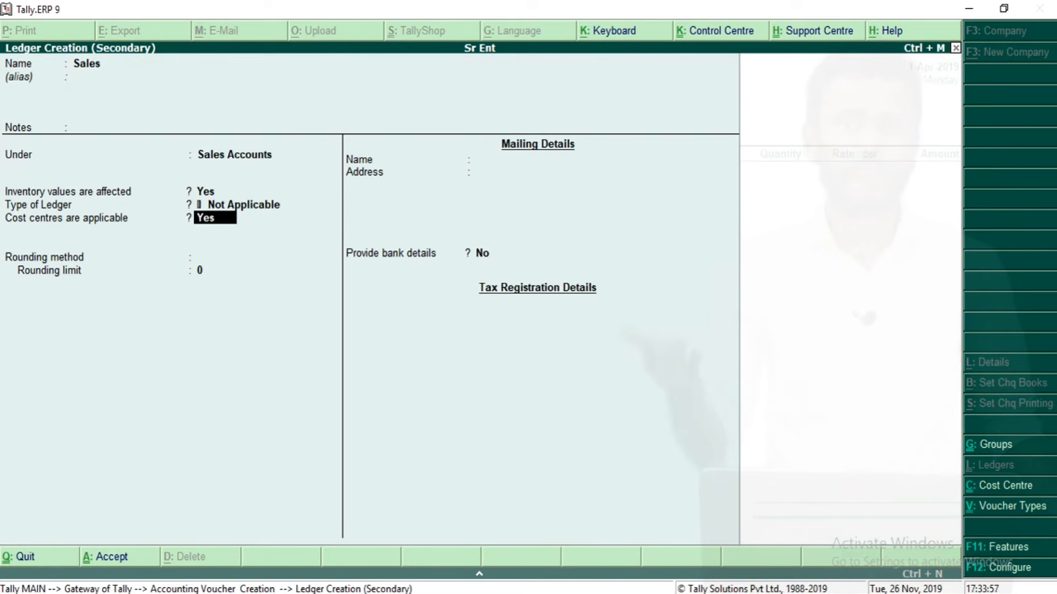
key(Return)
key(BackSpace)
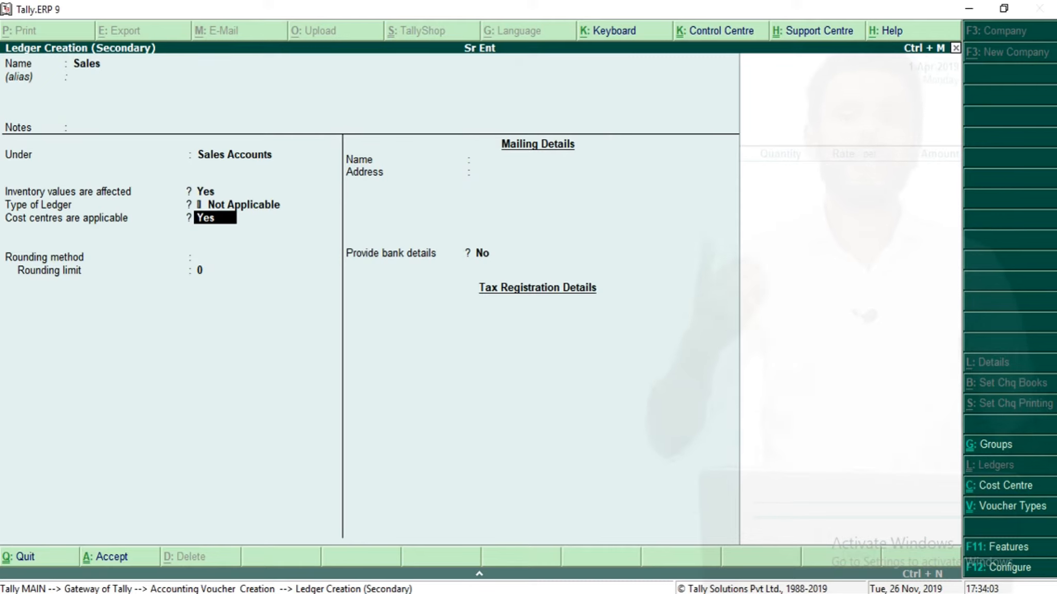
key(Return)
key(Return)
key(Return)
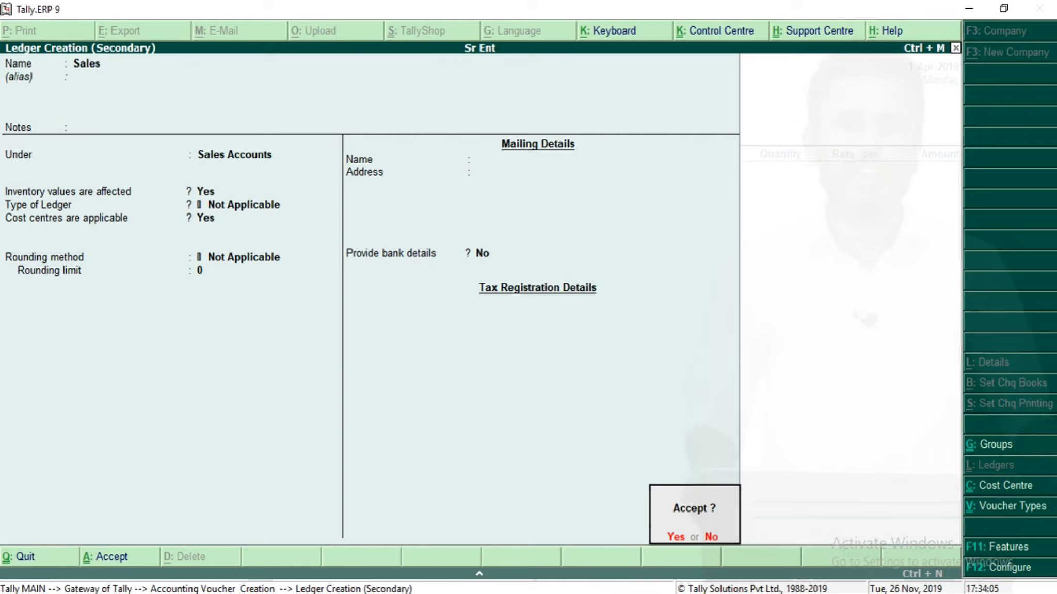
key(Return)
Alter the Cash ledger to make cost centres applicable.
key(BackSpace)
key(BackSpace)
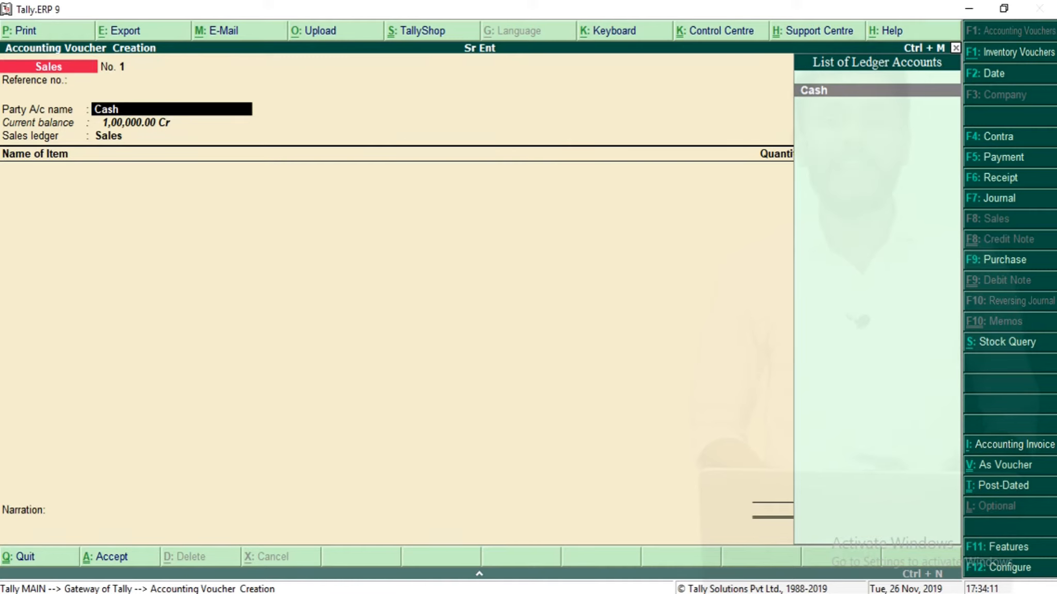
key(ctrl+Return)
key(Return)
key(Return)
key(Return)
key(Return)
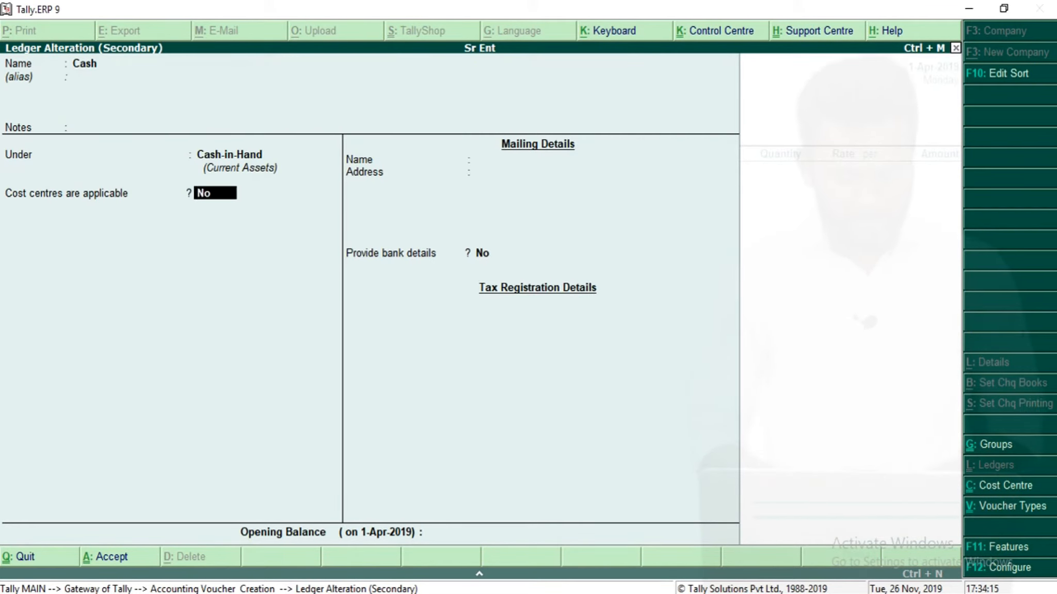
key(Return)
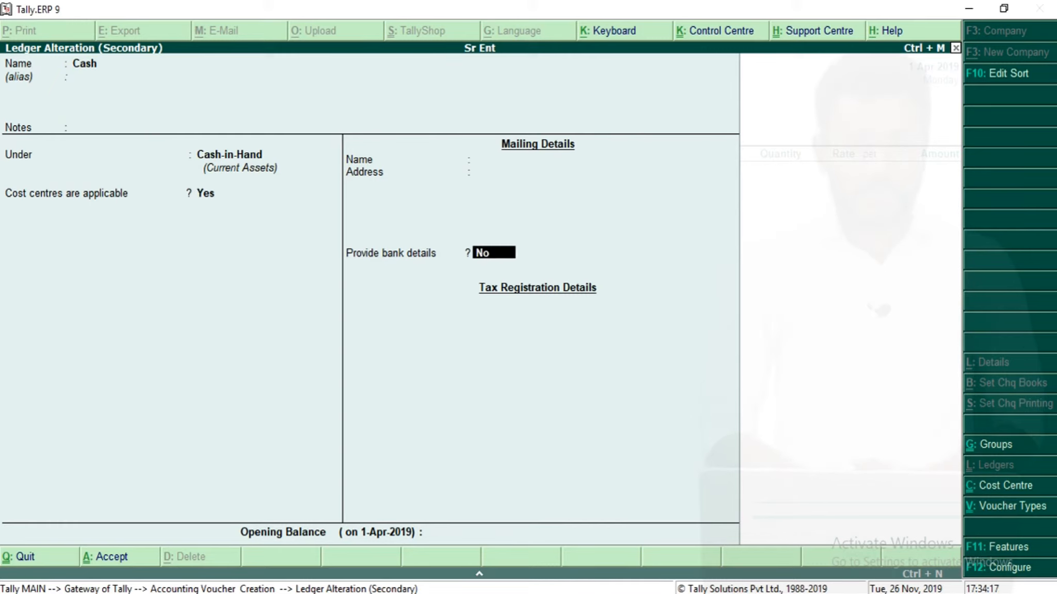
key(ctrl+a)
Create stock item Item1 with a new simple unit Nos and add it to the voucher.
key(Return)
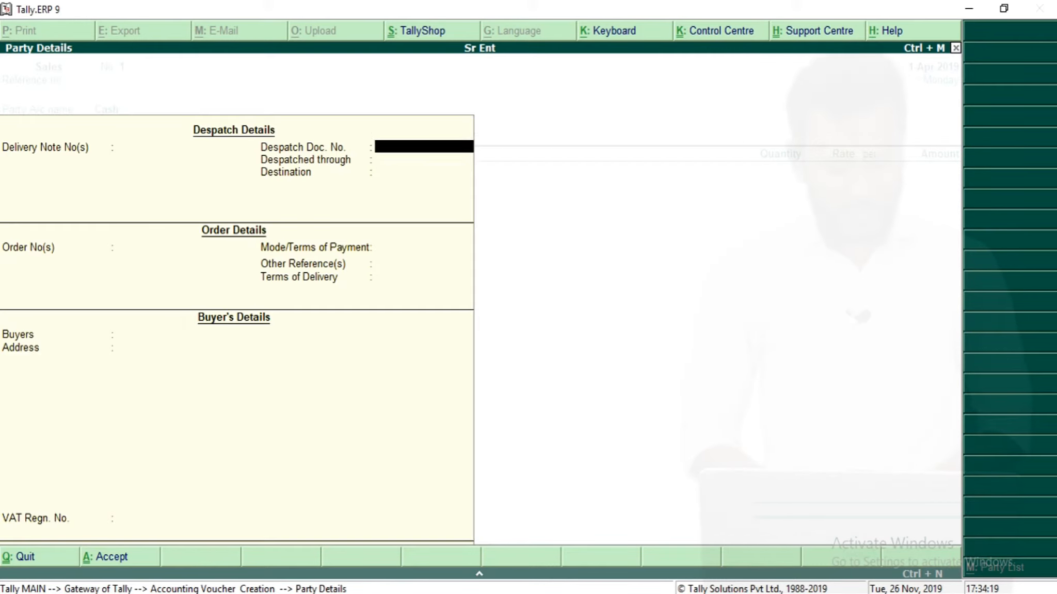
key(ctrl+a)
key(Return)
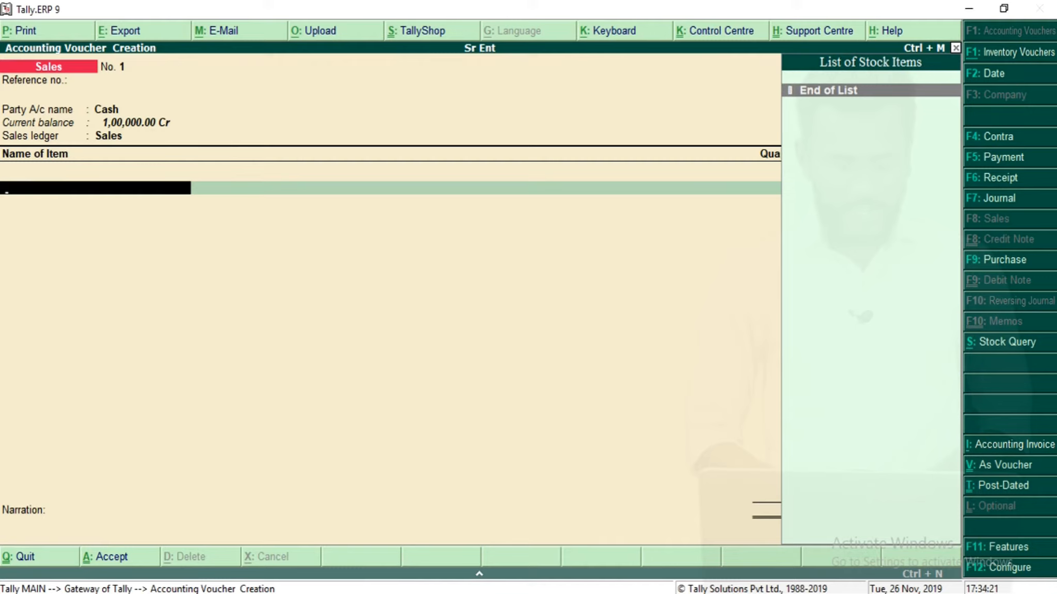
key(alt+c)
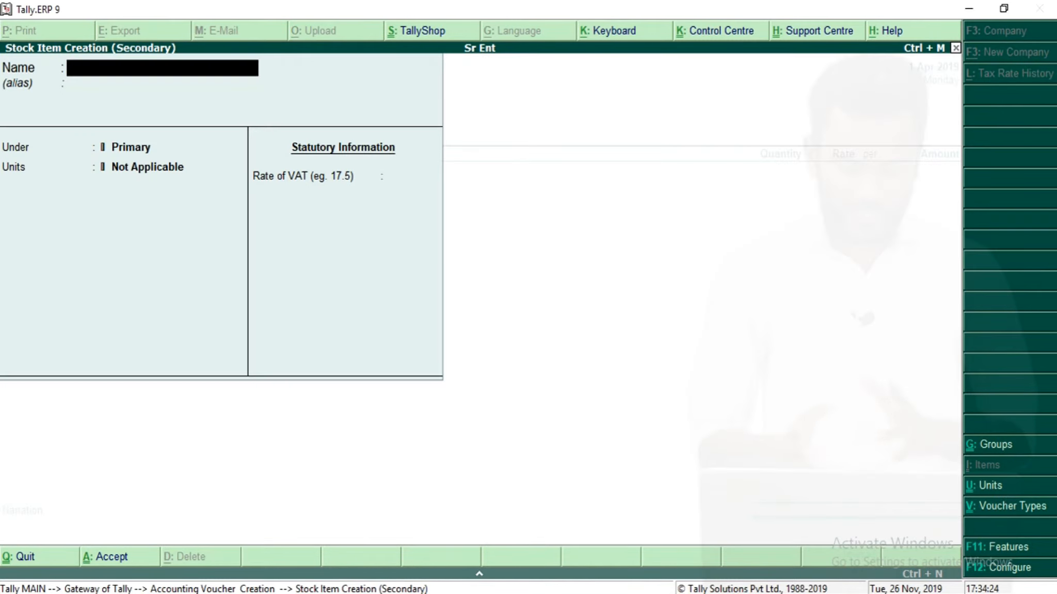
text(Item1)
key(Return)
key(Return)
key(alt+c)
text(N)
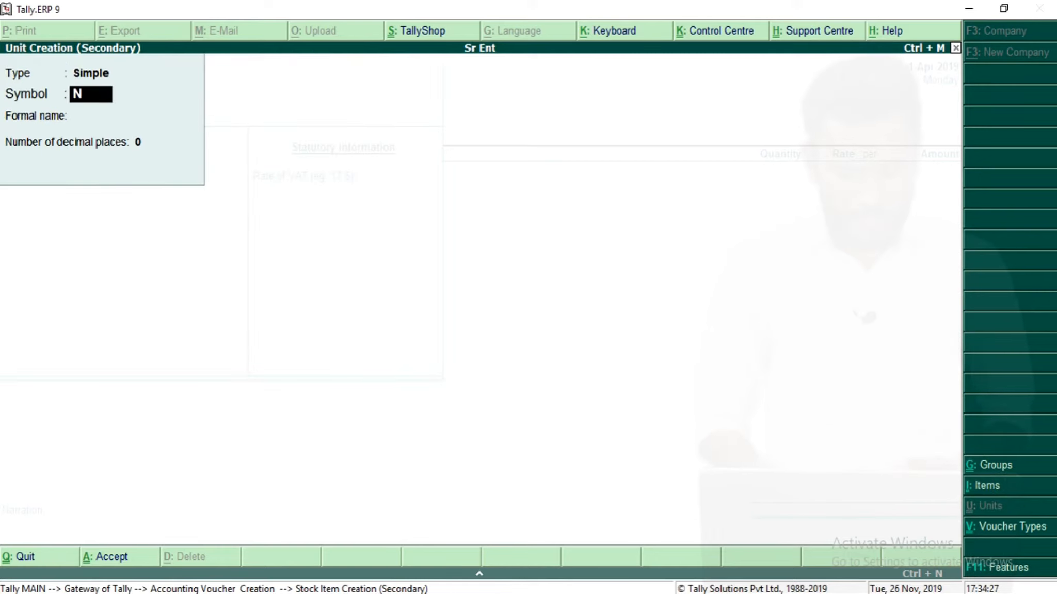
text(os)
key(Return)
key(ctrl+a)
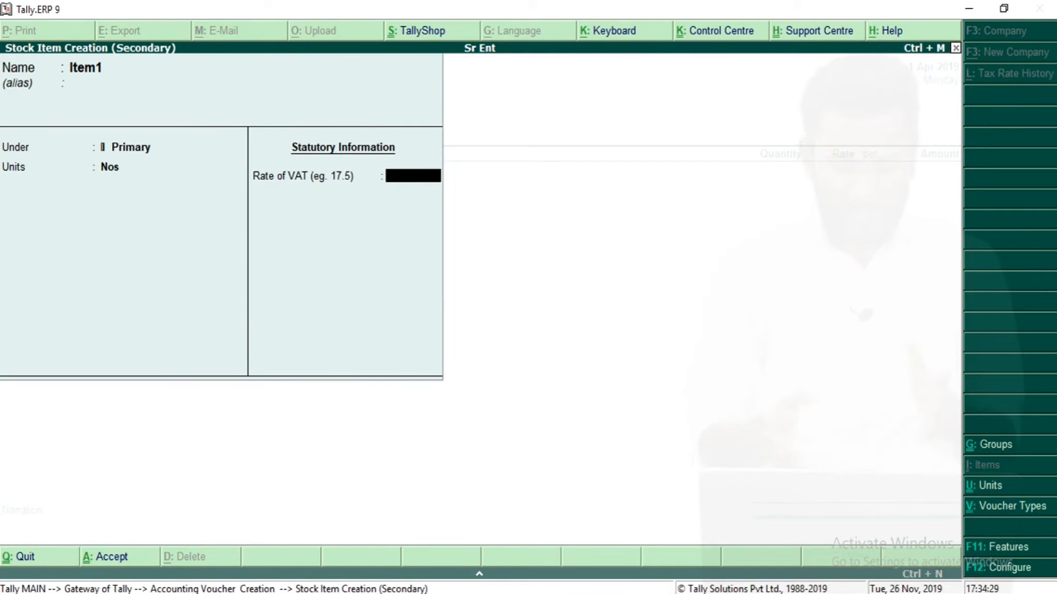
key(Return)
key(Return)
key(Return)
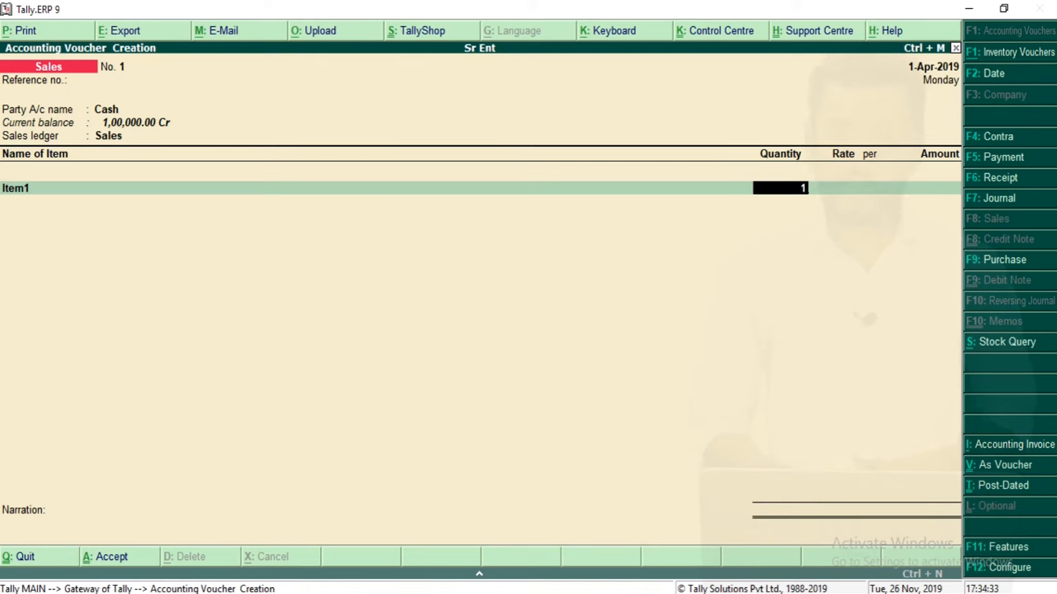
Enter a quantity of 1 and an amount of 1,00,000 for Item1 in the sales voucher.
key(Return)
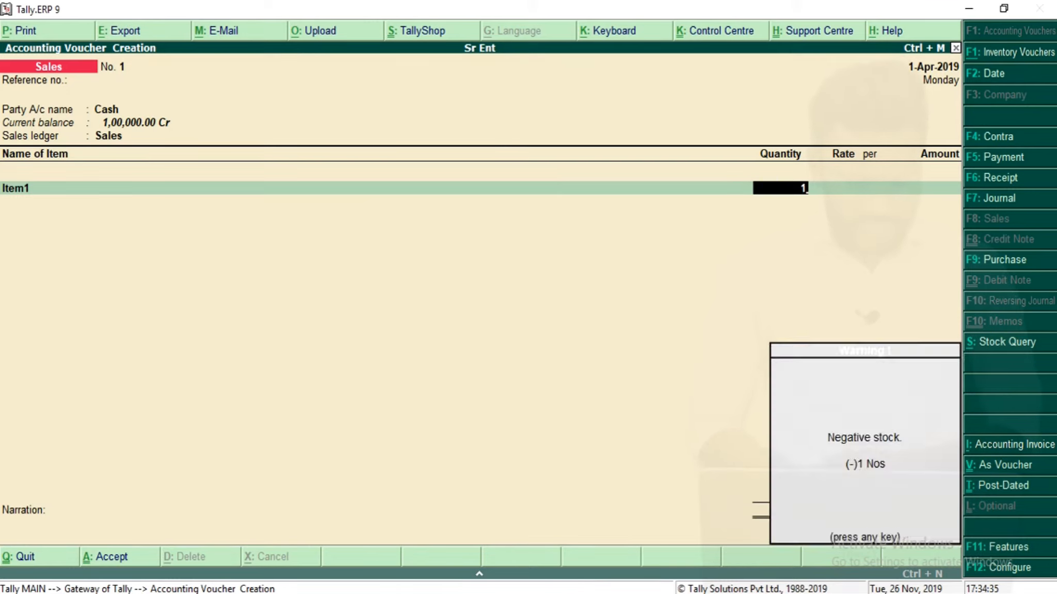
key(Return)
key(Return)
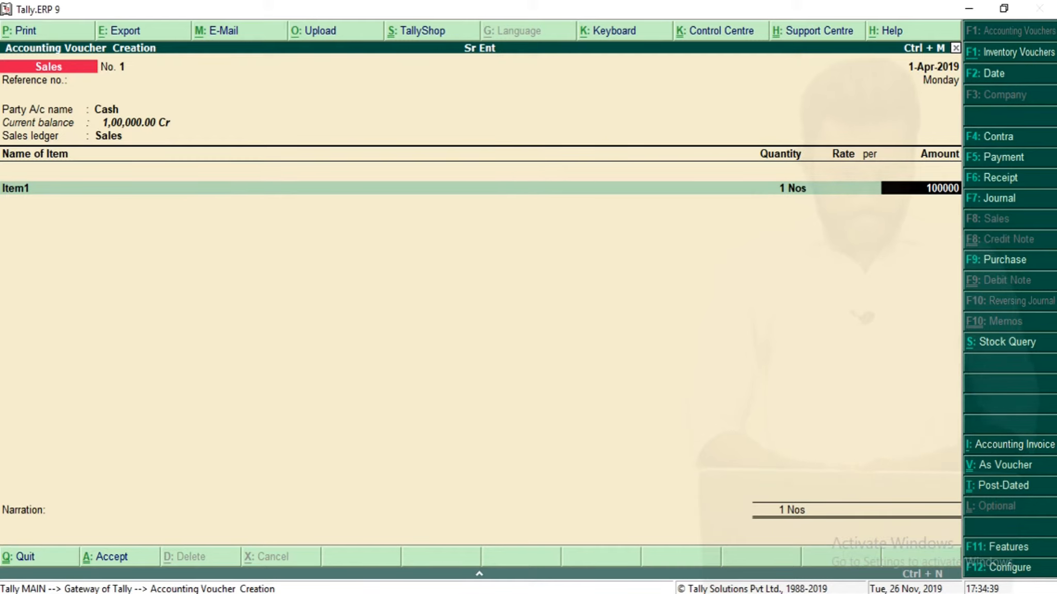
key(Return)
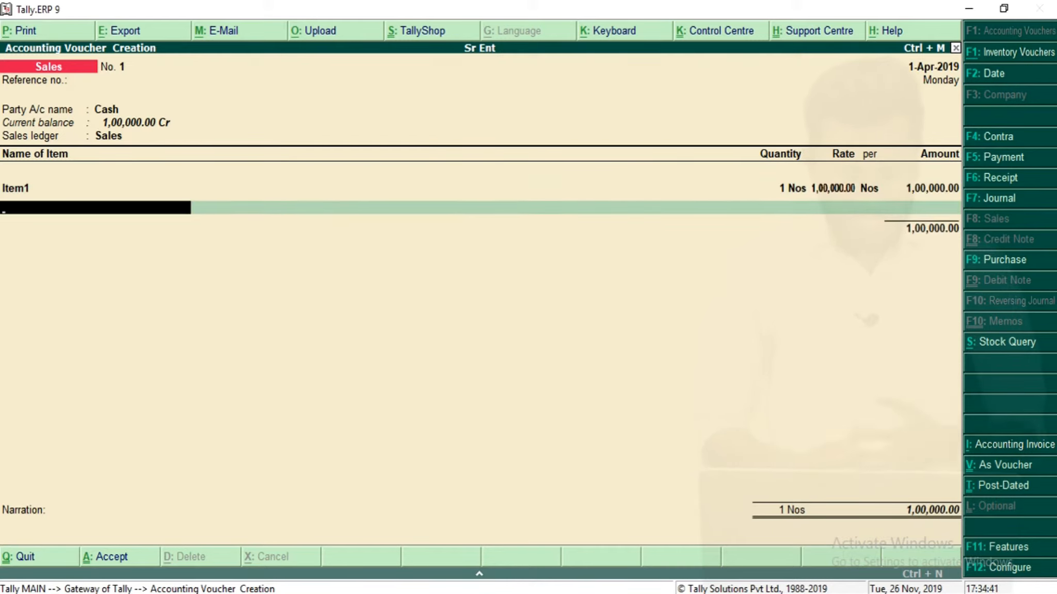
Close the item list, allocate the Cash amount to the East cost centre, and save the sales voucher.
key(Return)
key(BackSpace)
key(Return)
key(Return)
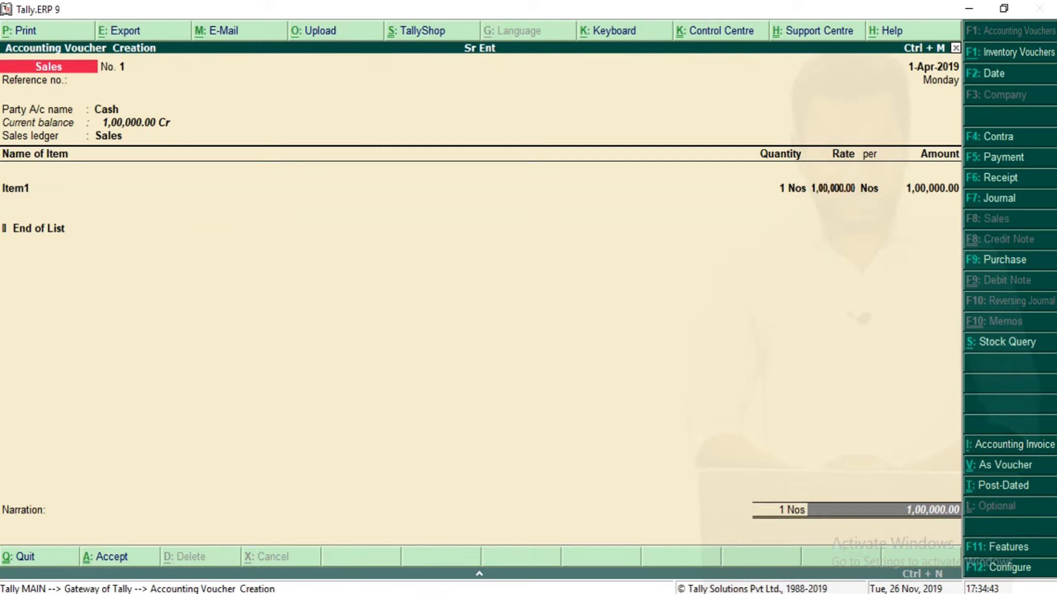
key(Return)
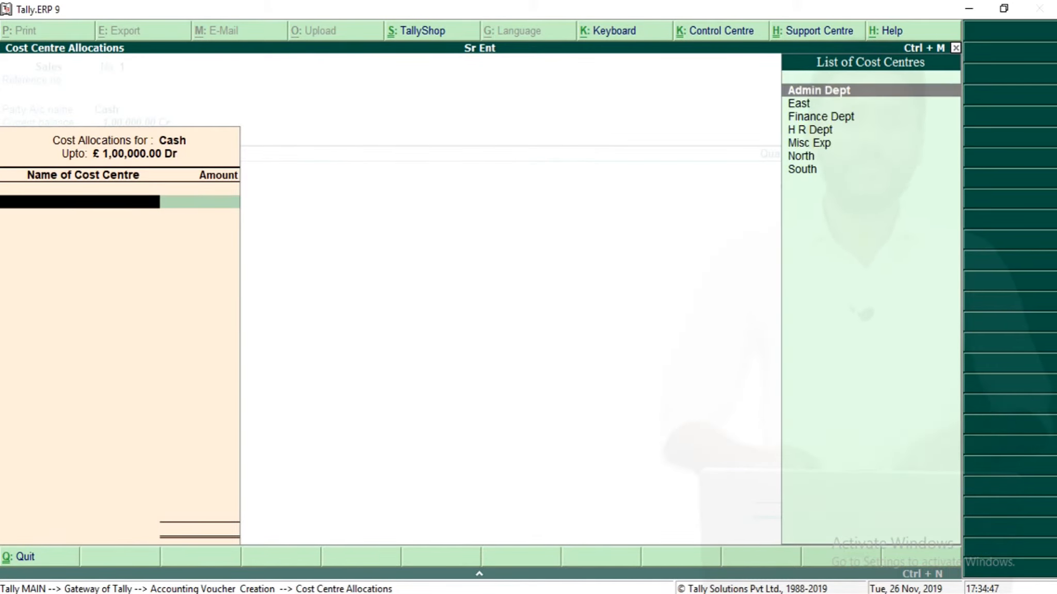
key(Down)
key(Return)
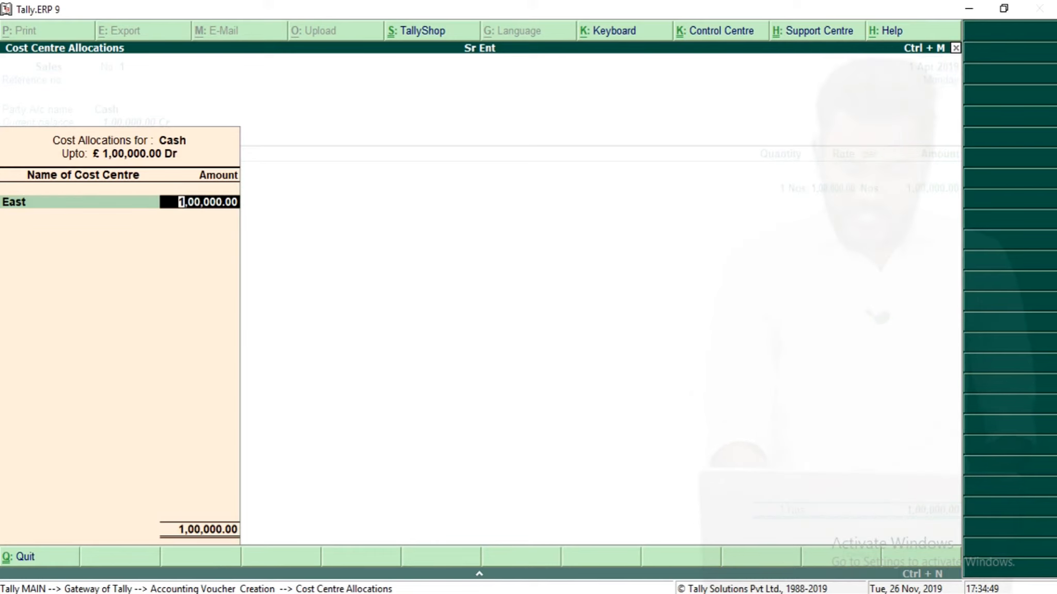
key(Return)
key(Return)
key(Return)
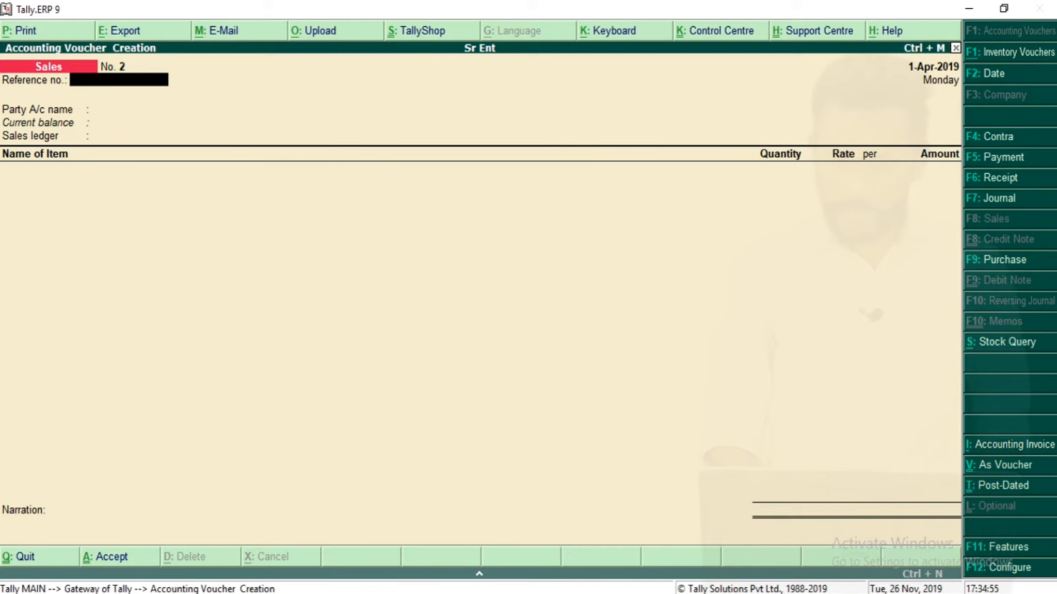
Start a second Sales voucher with Cash as party, Sales as ledger, and Item1 with quantity 1.
key(Return)
key(Return)
key(Return)
key(Down)
key(Return)
key(Return)
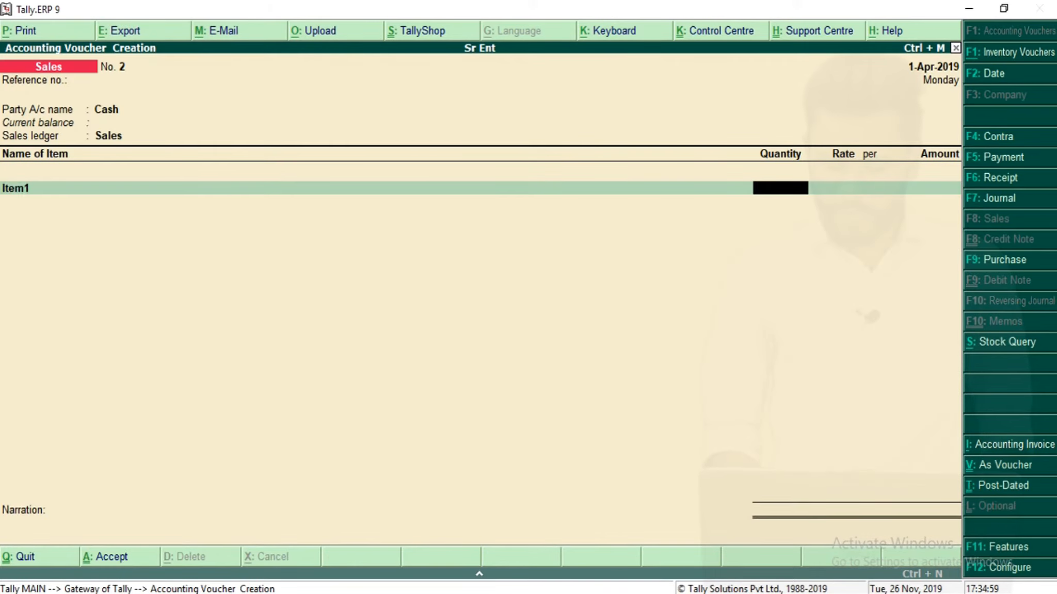
text(1)
Set Item1's amount to 1,22,500 in the second sales voucher.
key(Return)
key(Return)
key(Return)
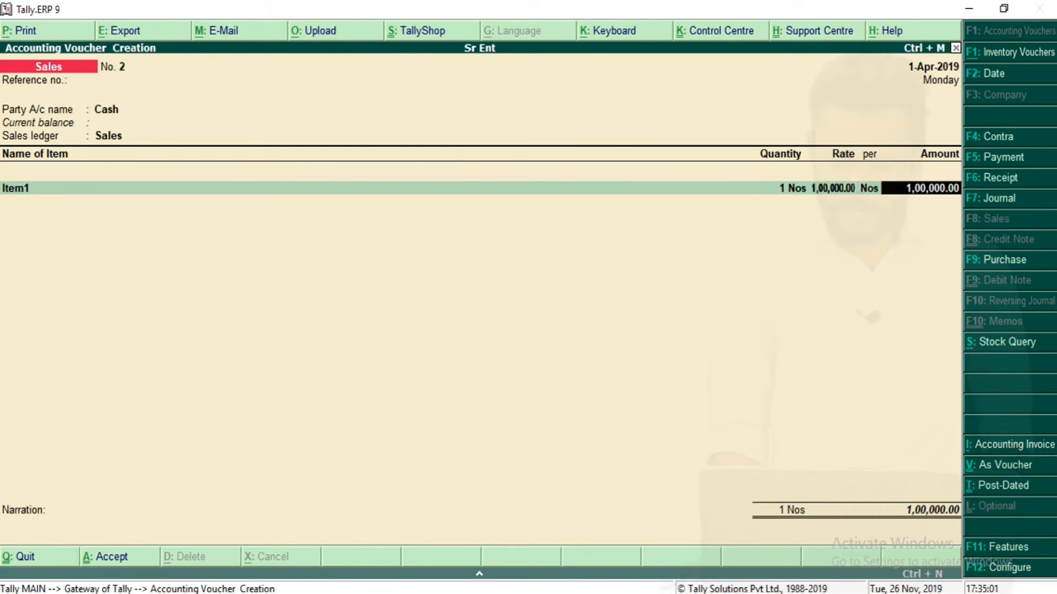
text(122500)
key(Return)
key(Return)
key(Return)
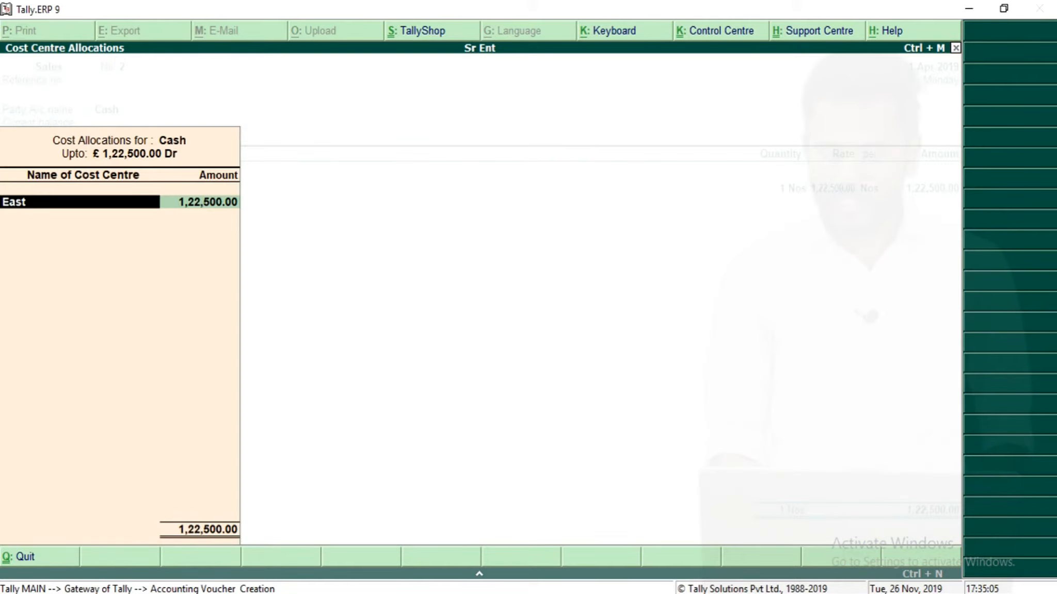
Allocate the Cash amount to the South cost centre and save the second sales voucher.
key(BackSpace)
key(Down)
key(Down)
key(Down)
key(Down)
key(Down)
key(Down)
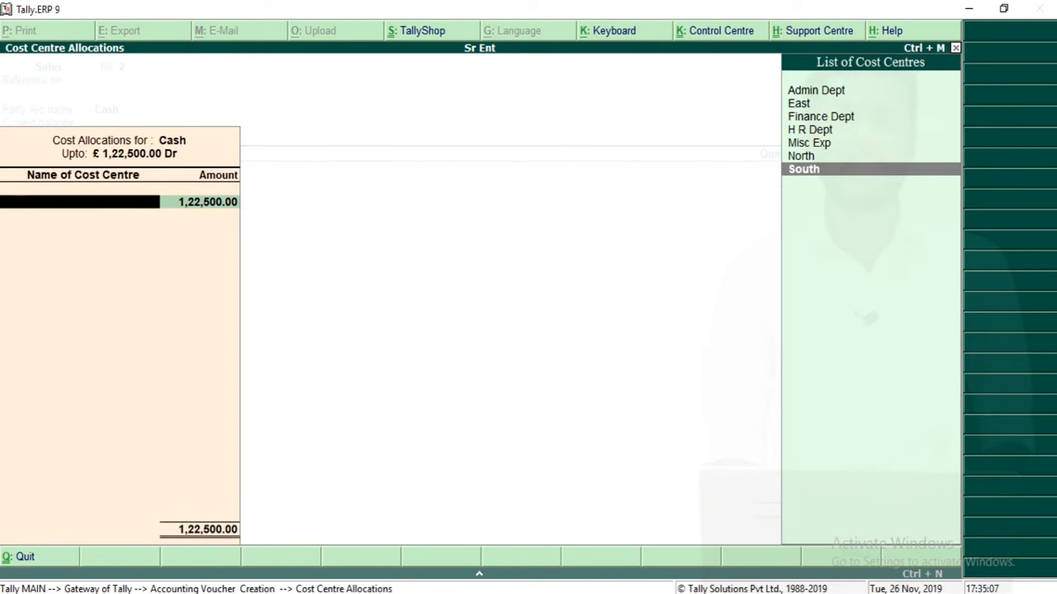
key(Return)
key(Return)
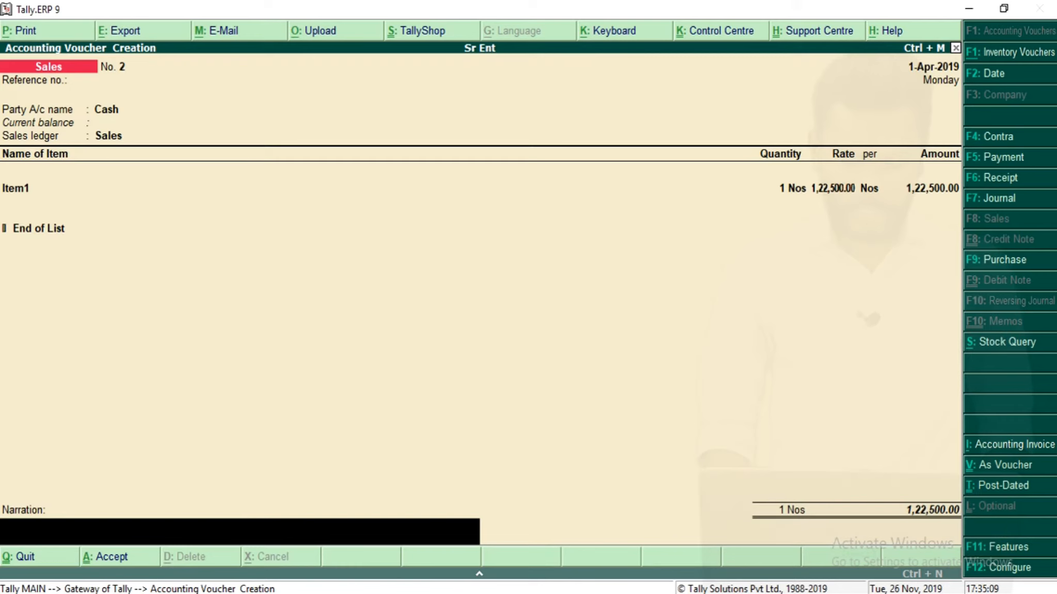
Open the Profit & Loss account and drill into the Sales Accounts group.
key(Return)
key(Return)
key(Escape)
key(Down)
key(Down)
key(Down)
key(Down)
key(Down)
key(Return)
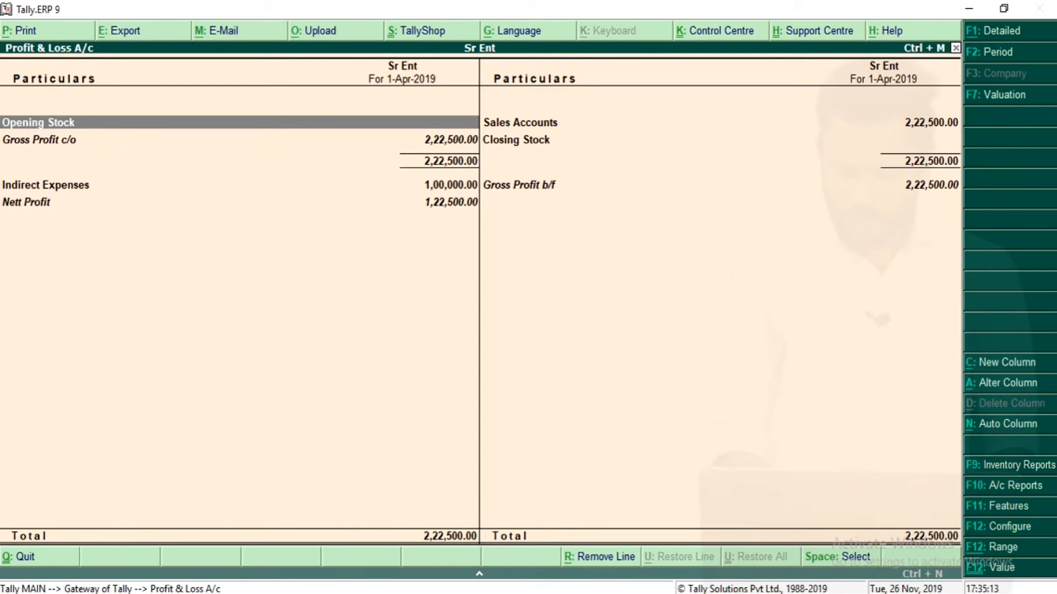
key(Right)
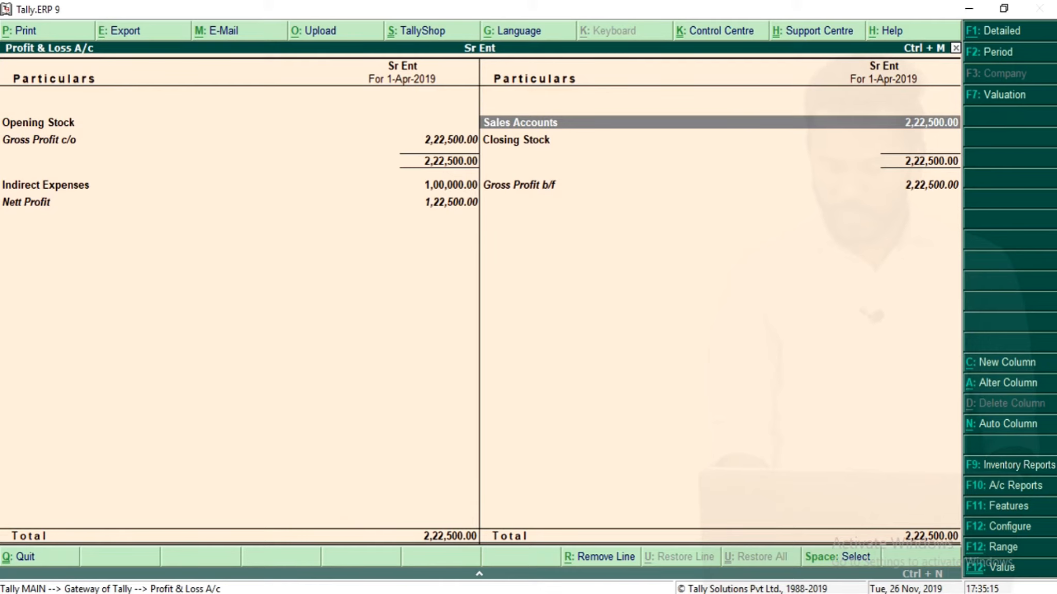
key(Return)
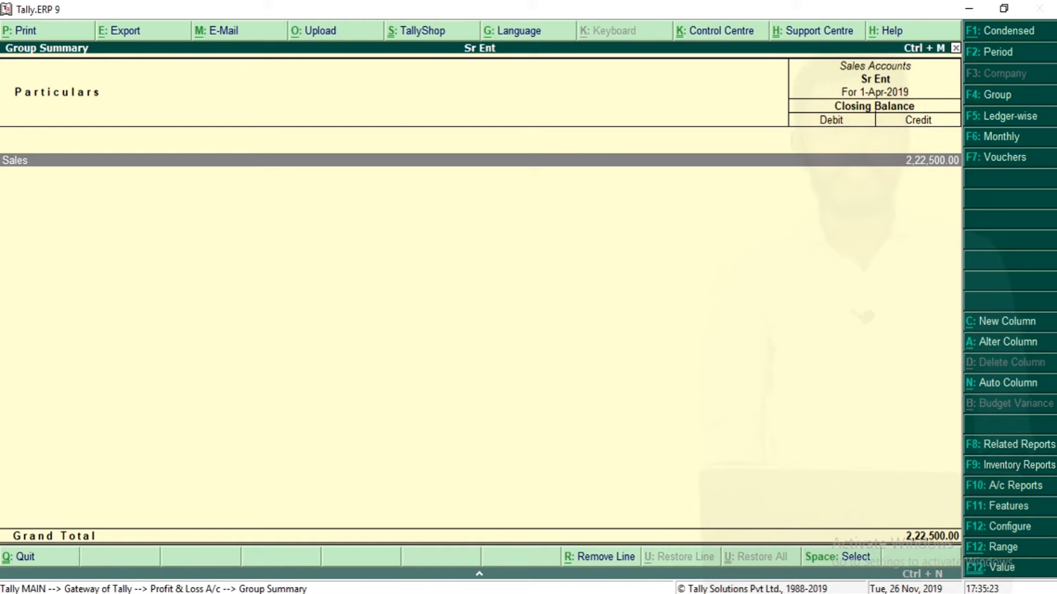
Open the Ledger Break-up cost centre report for the Cash ledger and drill into the East cost centre.
key(Escape)
key(Escape)
key(Down)
key(Down)
key(Down)
key(Return)
key(Down)
key(Down)
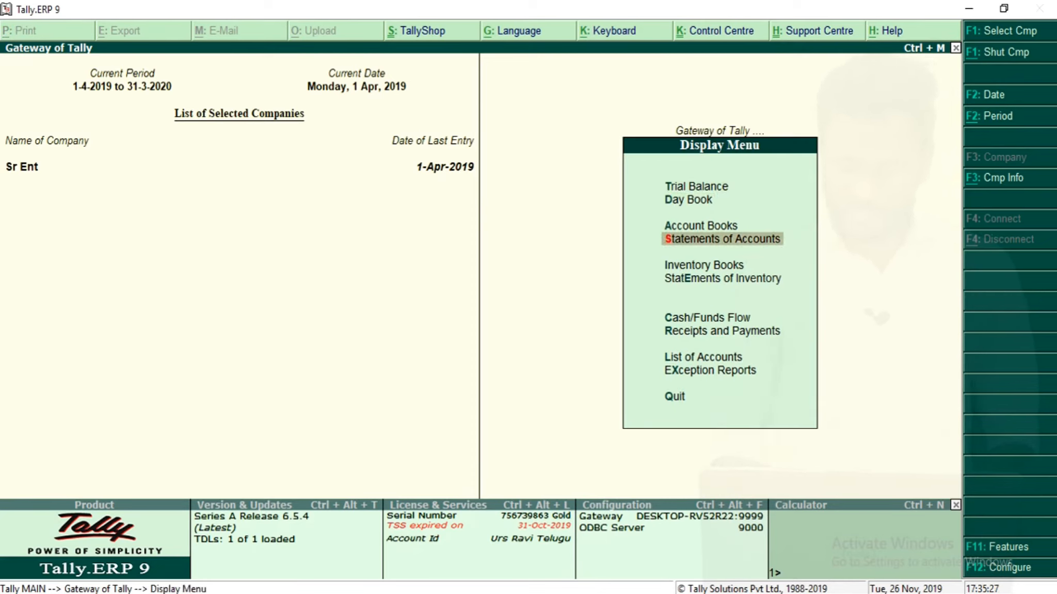
key(Return)
key(Down)
key(Return)
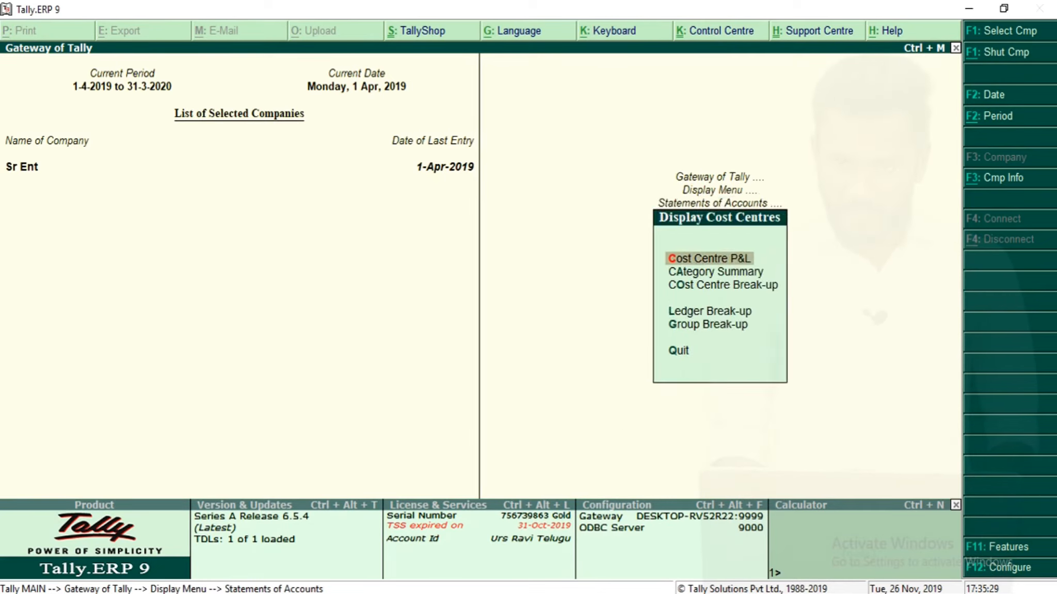
key(Down)
key(Down)
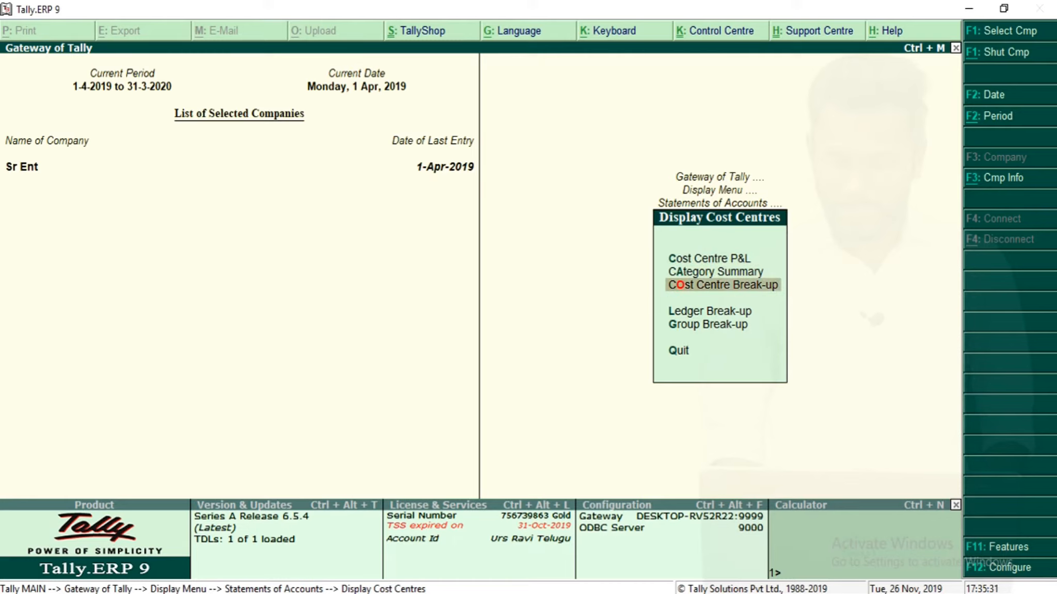
key(Down)
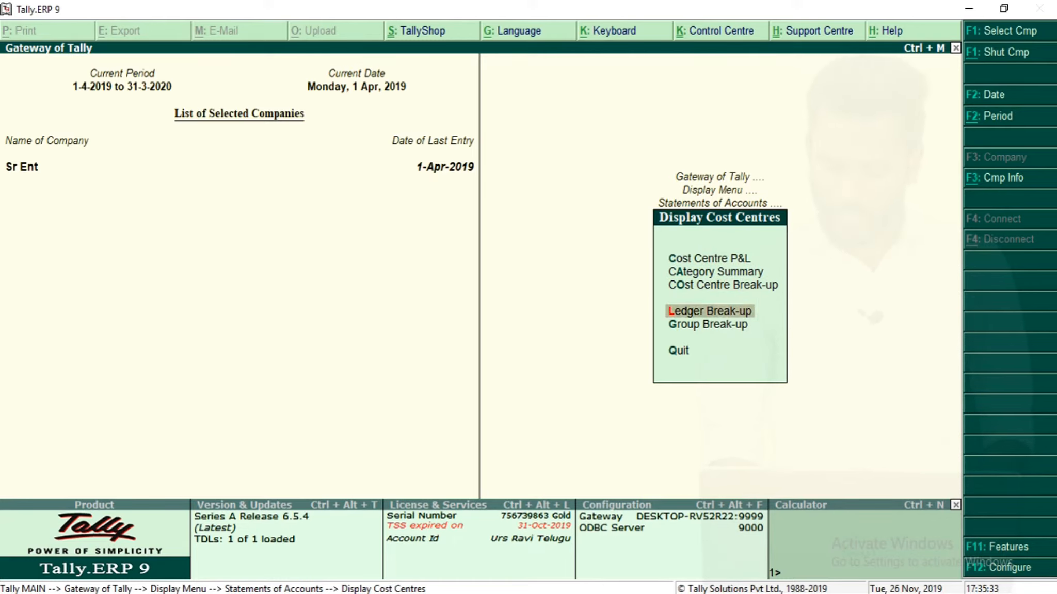
key(Down)
key(Up)
key(Return)
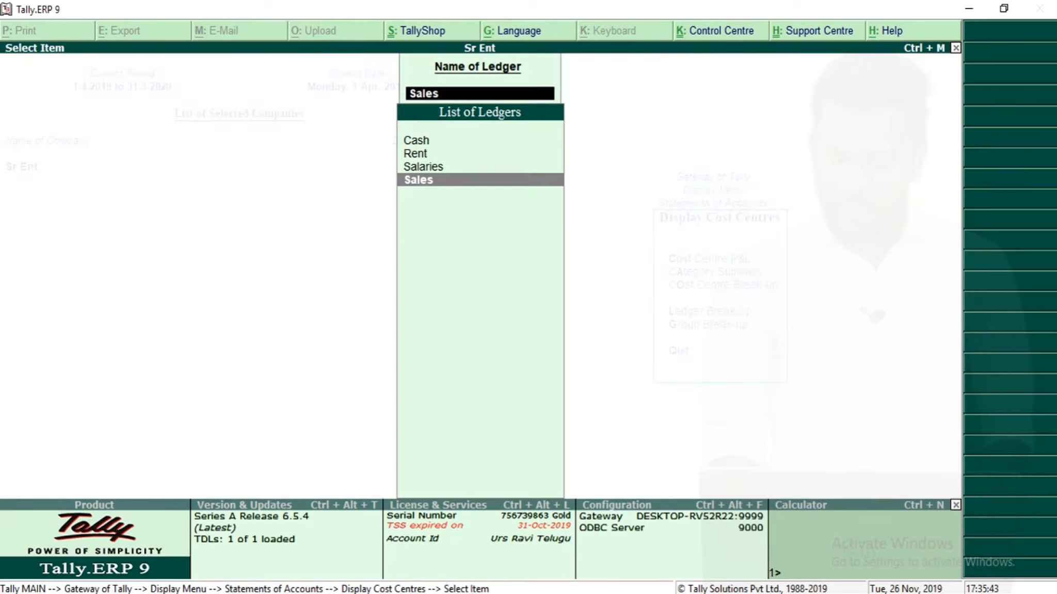
key(Up)
key(Up)
key(Up)
key(Return)
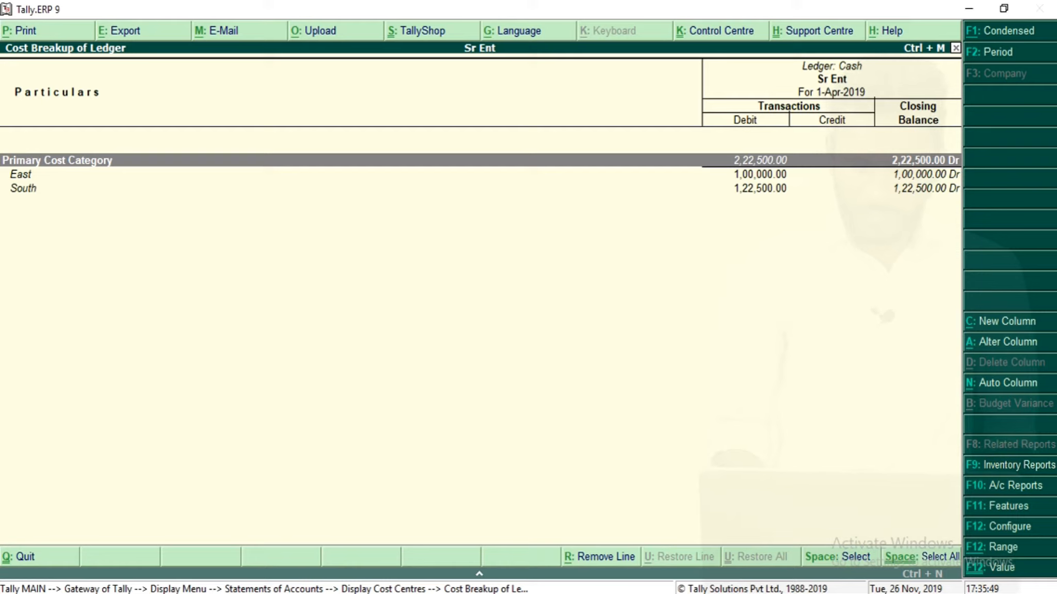
key(Down)
key(Down)
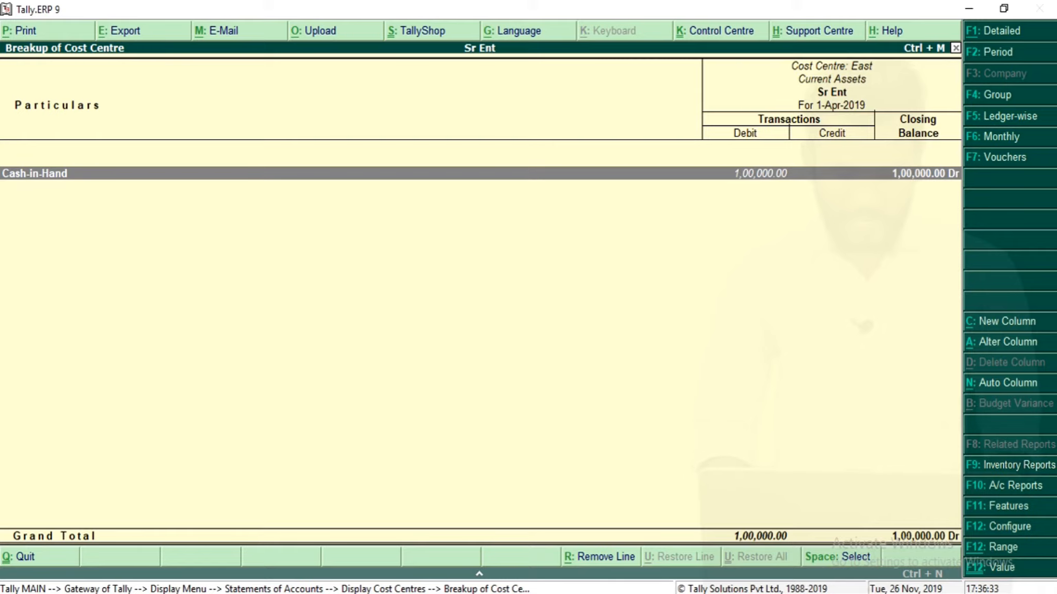
click(903, 593)
click(933, 582)
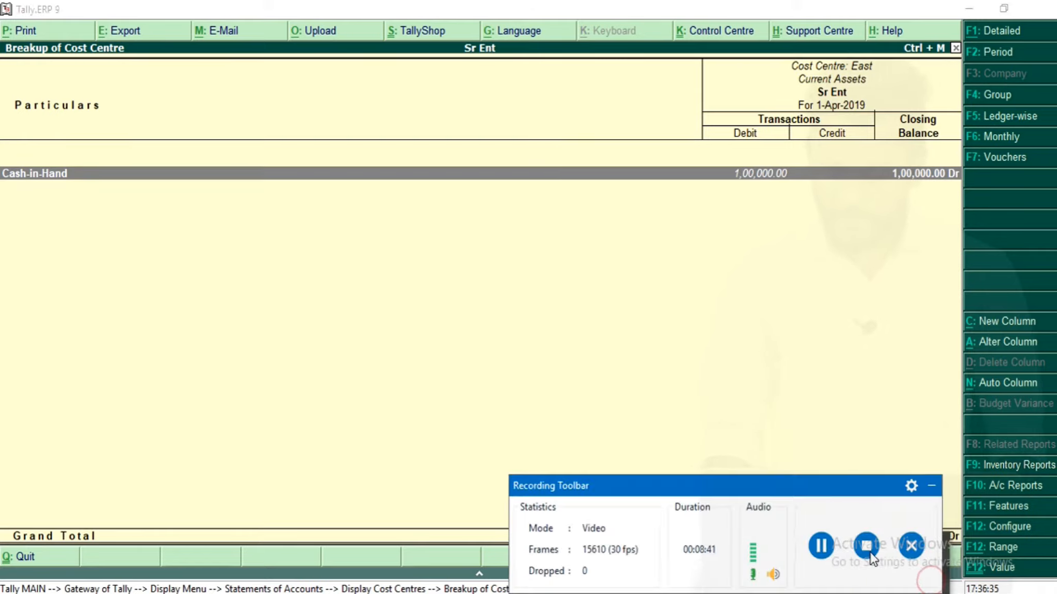